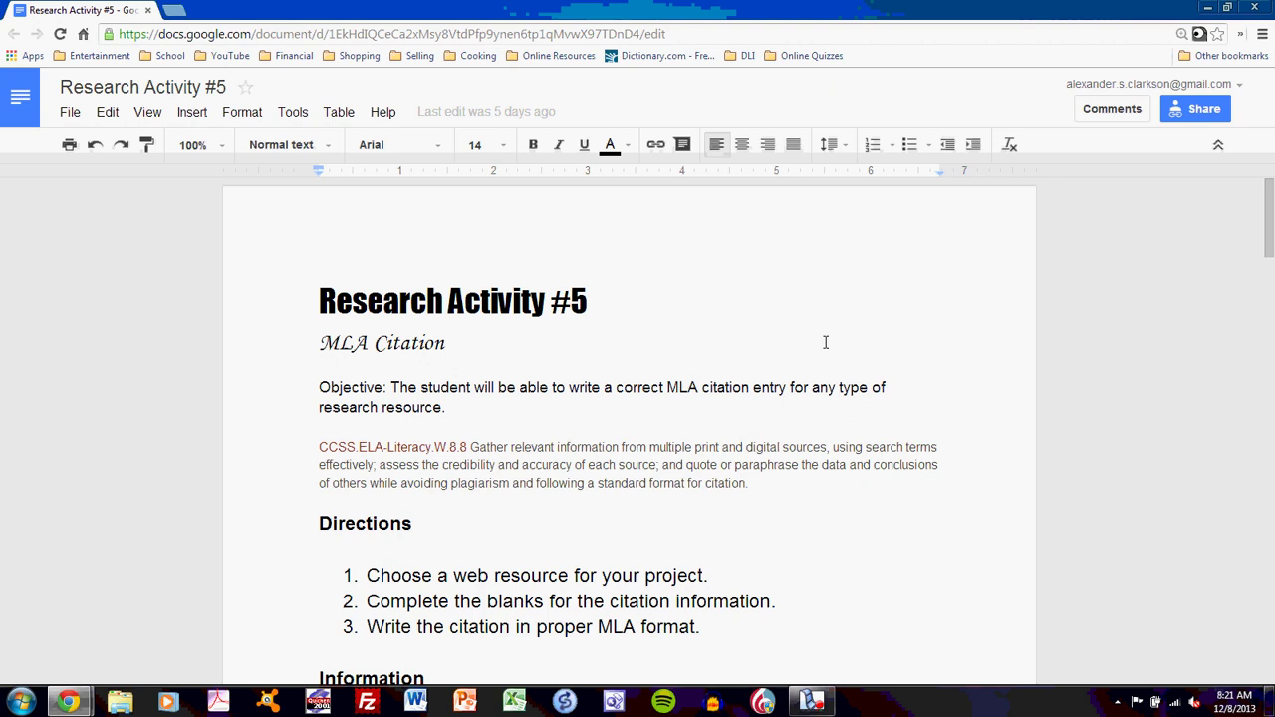
Scroll down to the Model Example and open its History.com Cold War link in a new tab
{"action": "scroll", "coordinate": [828, 342], "scroll_direction": "down", "scroll_amount": 2}
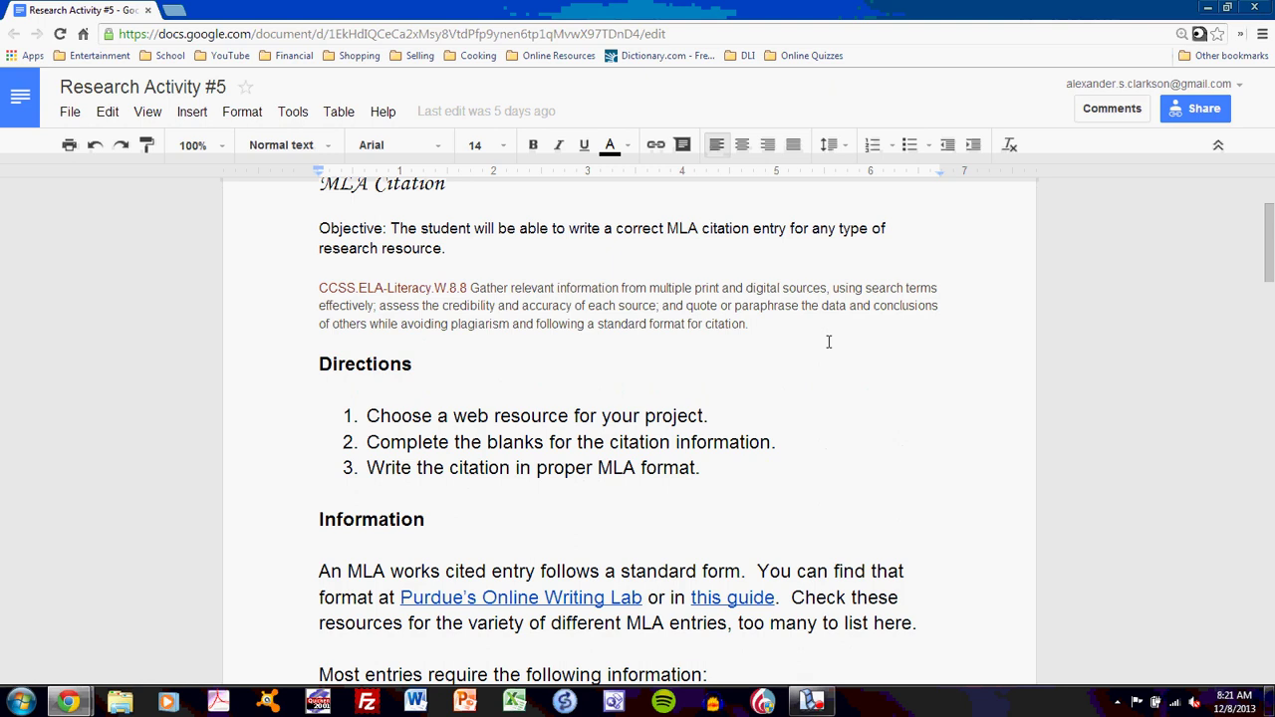
{"action": "scroll", "coordinate": [828, 342], "scroll_direction": "down", "scroll_amount": 1}
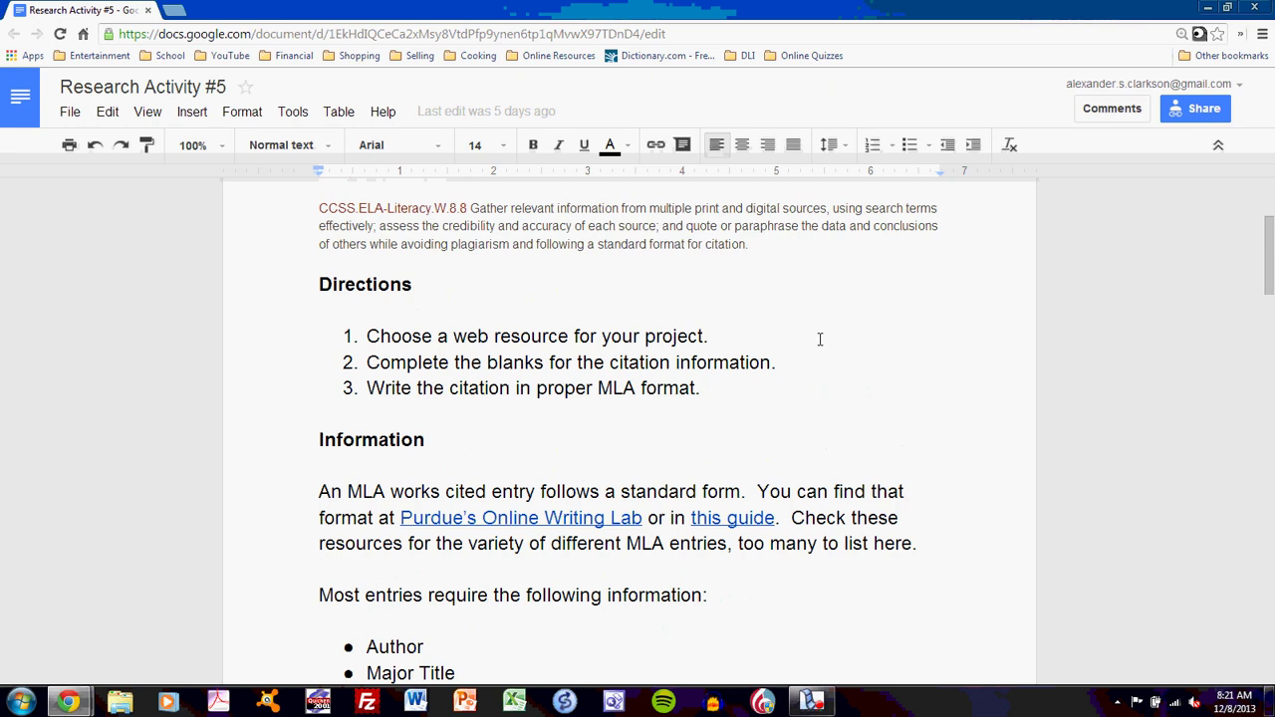
{"action": "scroll", "coordinate": [820, 340], "scroll_direction": "down", "scroll_amount": 1}
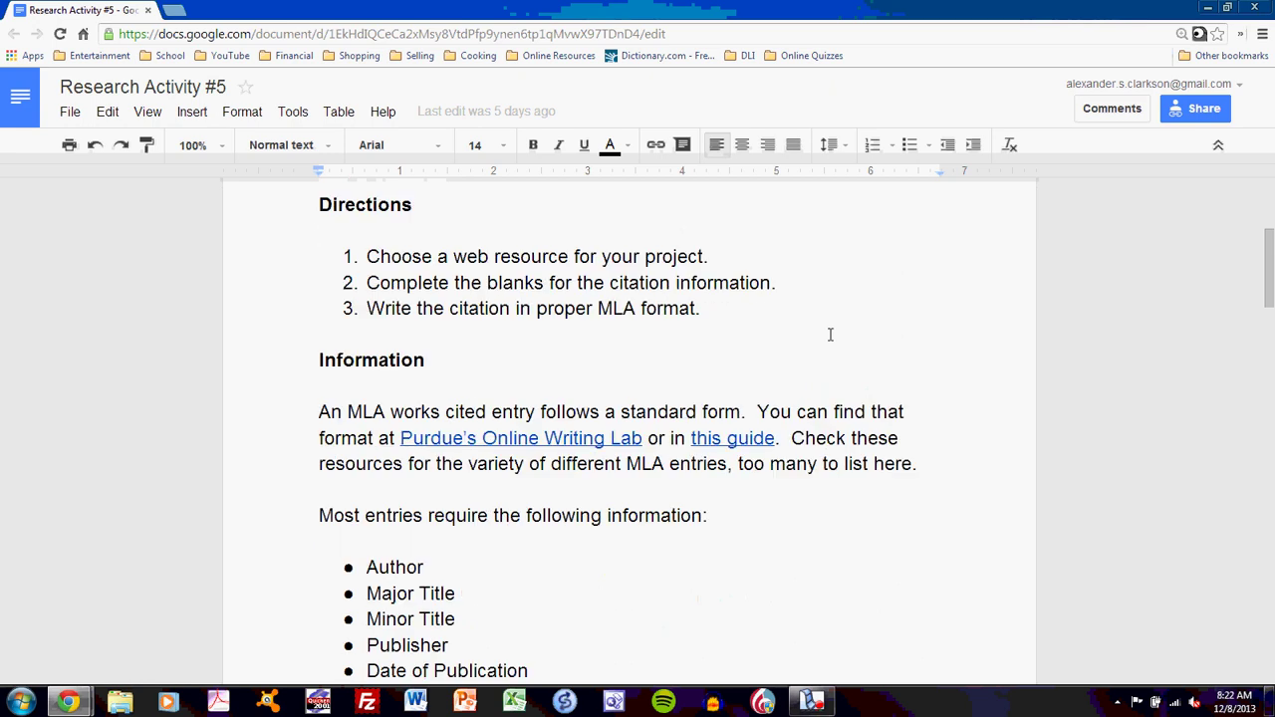
{"action": "scroll", "coordinate": [828, 336], "scroll_direction": "down", "scroll_amount": 5}
{"action": "scroll", "coordinate": [830, 334], "scroll_direction": "down", "scroll_amount": 3}
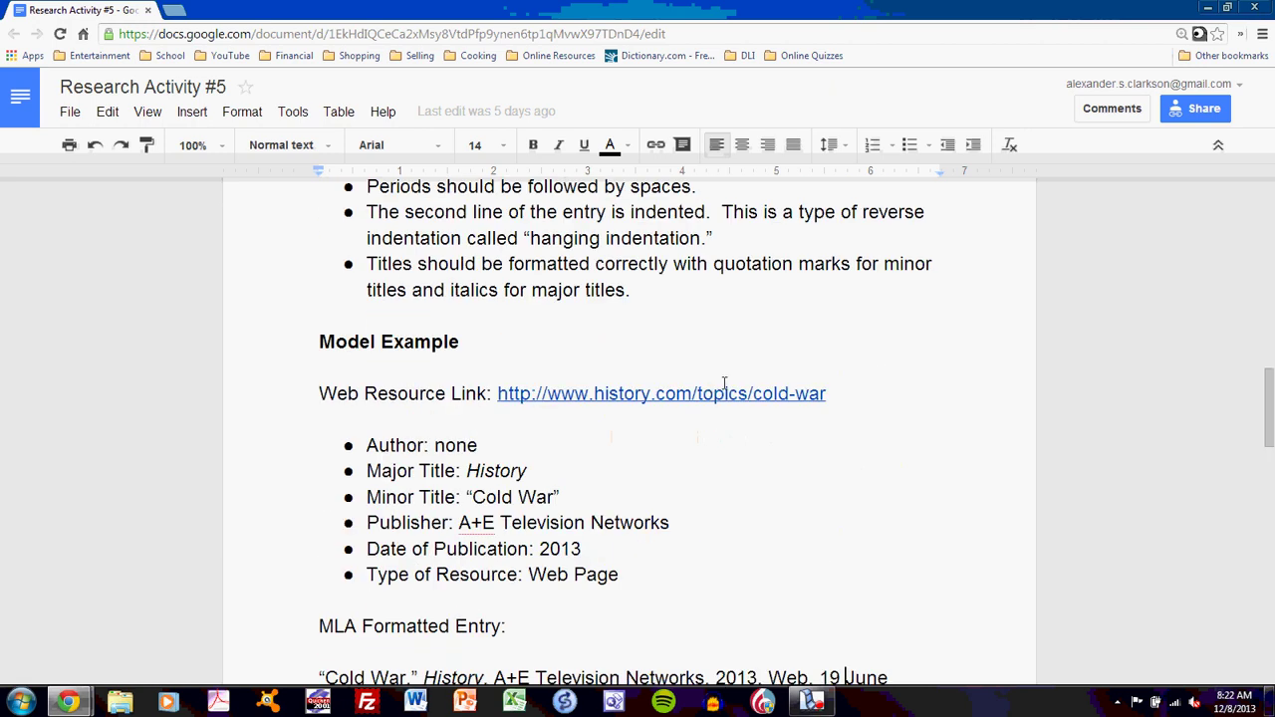
{"action": "left_click", "coordinate": [694, 396]}
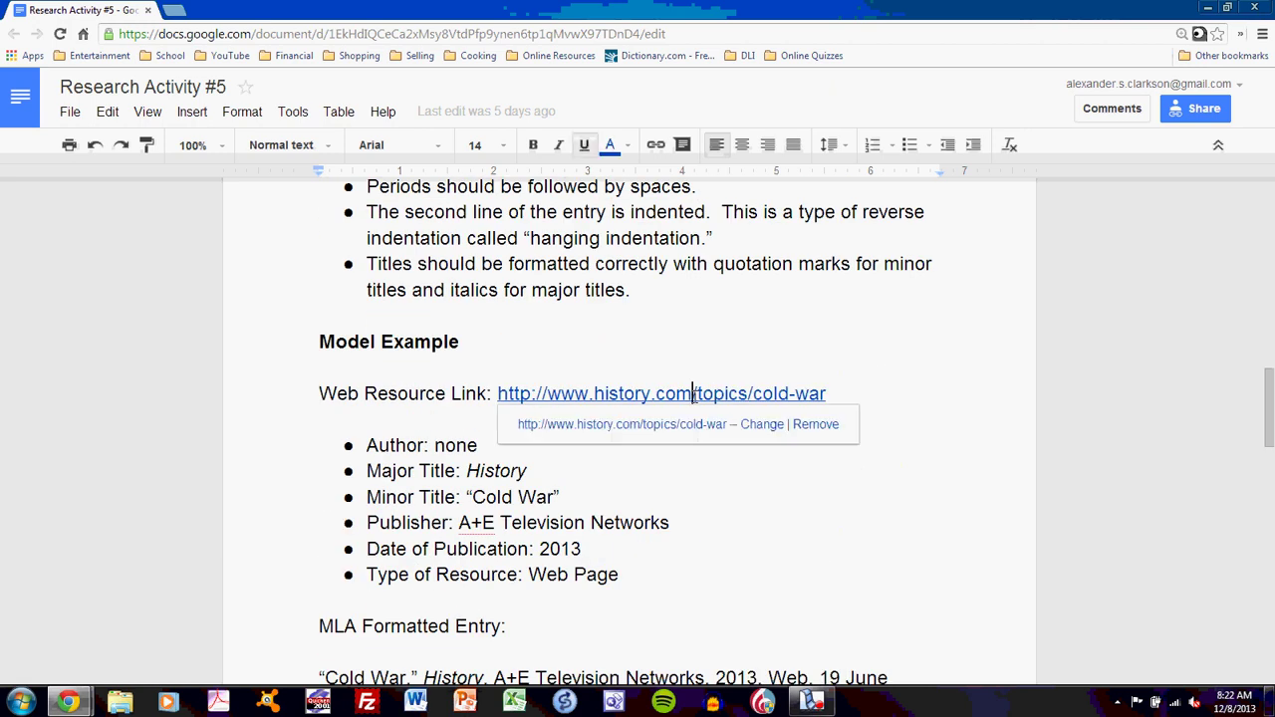
{"action": "left_click", "coordinate": [687, 432]}
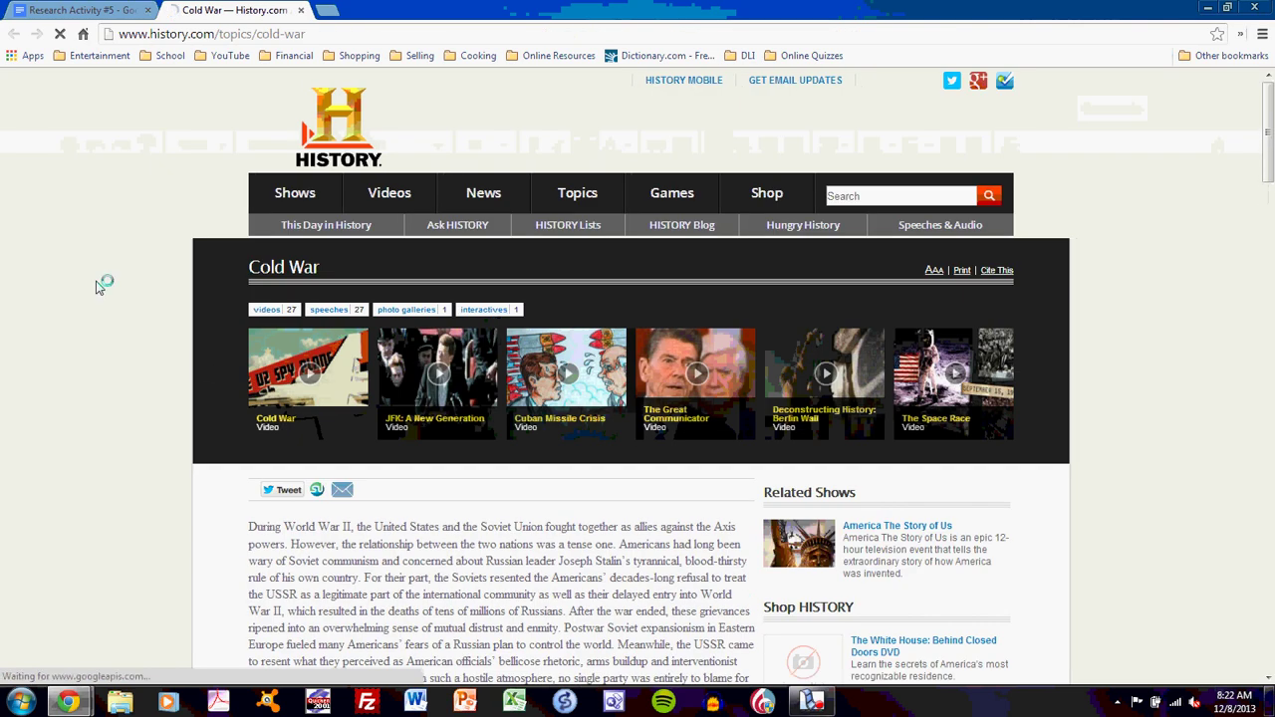
Return to the Research Activity #5 document
{"action": "scroll", "coordinate": [100, 287], "scroll_direction": "down", "scroll_amount": 2}
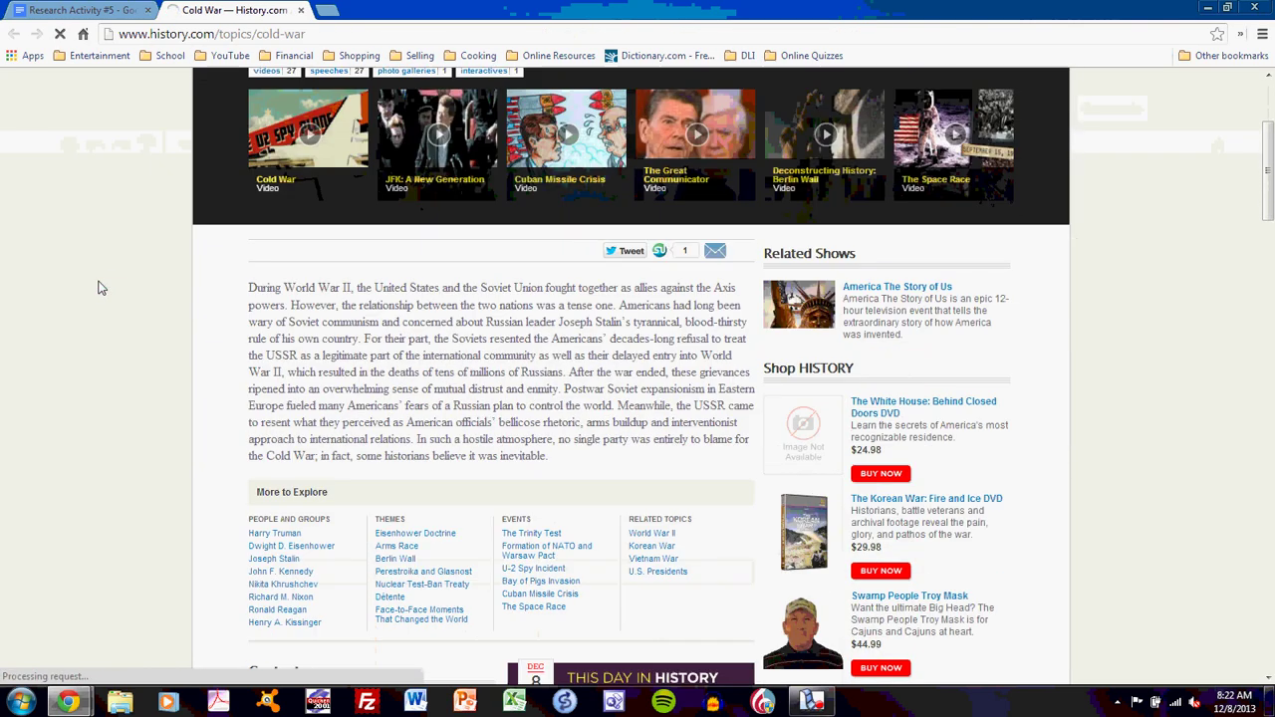
{"action": "scroll", "coordinate": [99, 287], "scroll_direction": "up", "scroll_amount": 3}
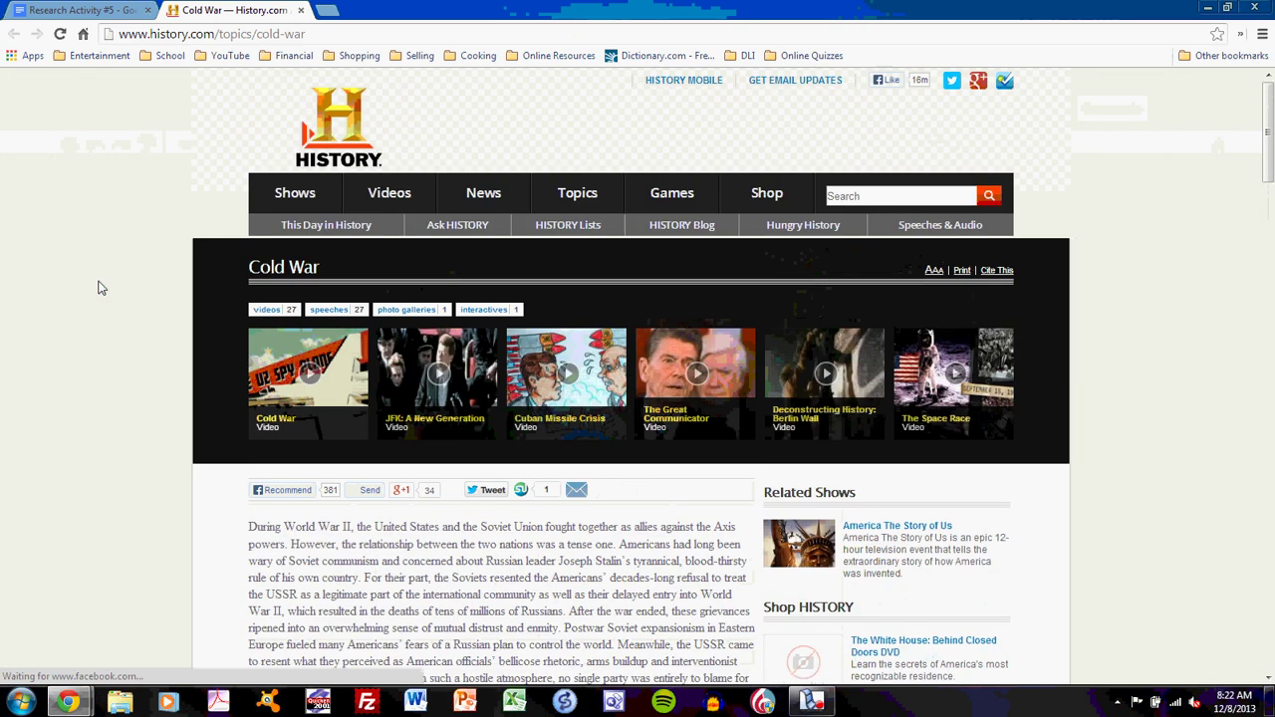
{"action": "left_click", "coordinate": [100, 11]}
{"action": "left_click", "coordinate": [606, 341]}
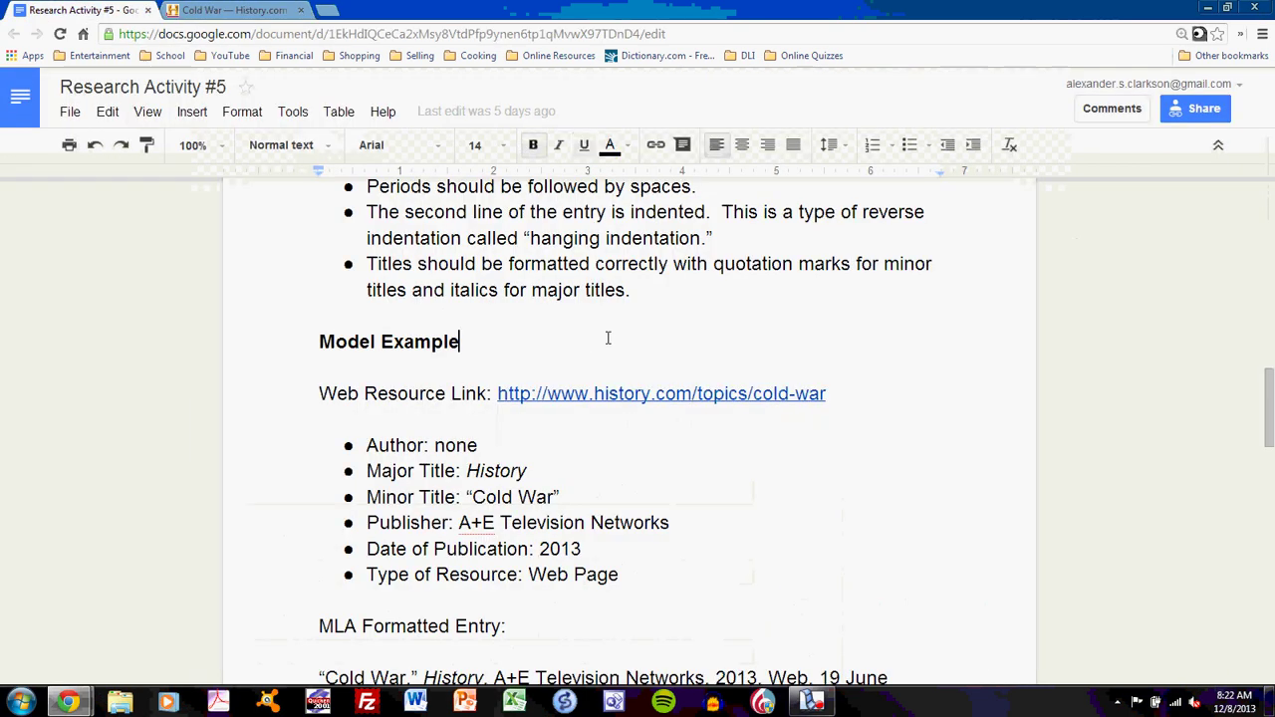
{"action": "scroll", "coordinate": [605, 339], "scroll_direction": "up", "scroll_amount": 8}
{"action": "scroll", "coordinate": [606, 341], "scroll_direction": "up", "scroll_amount": 2}
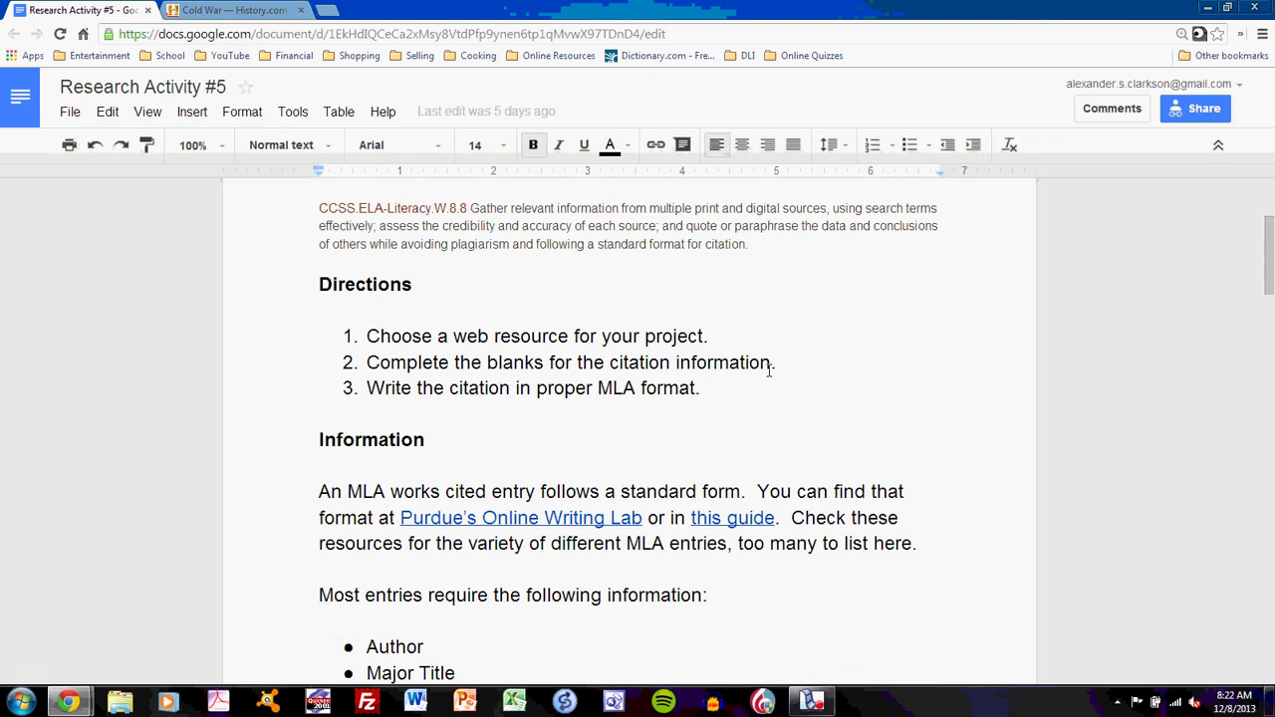
{"action": "scroll", "coordinate": [769, 371], "scroll_direction": "down", "scroll_amount": 2}
{"action": "scroll", "coordinate": [770, 371], "scroll_direction": "down", "scroll_amount": 3}
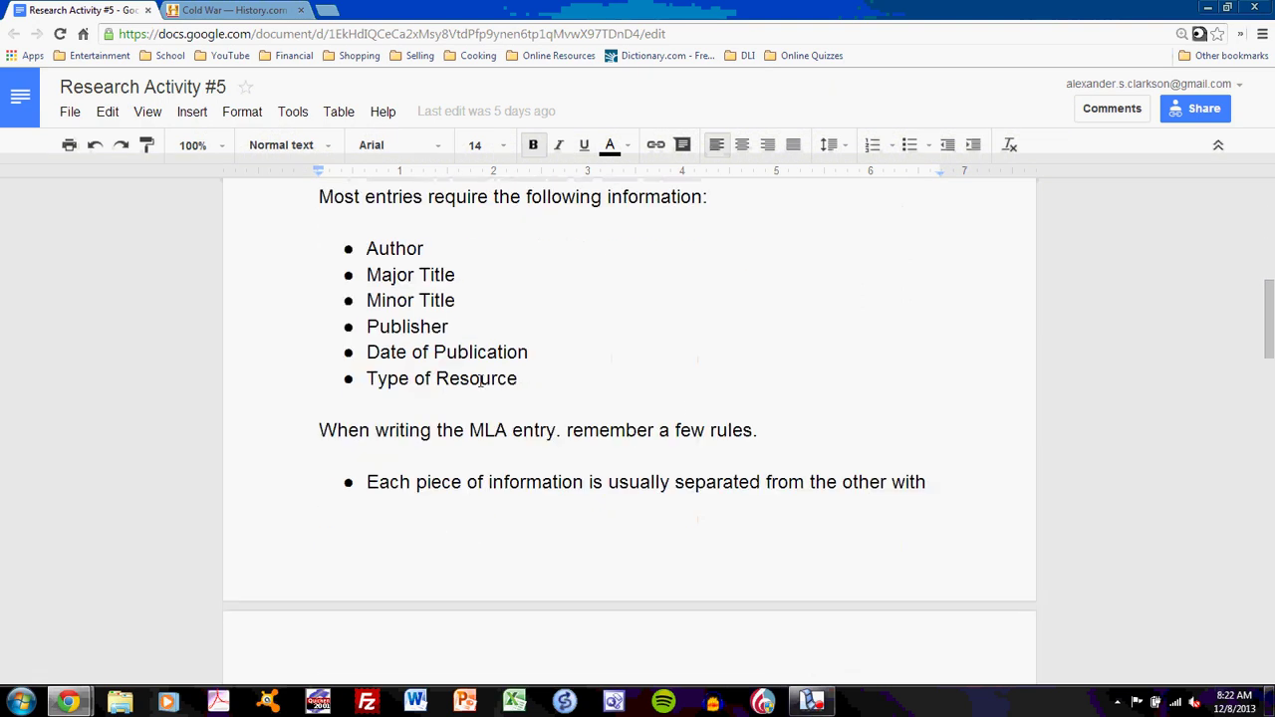
{"action": "left_click", "coordinate": [390, 249]}
{"action": "left_click", "coordinate": [392, 275]}
{"action": "key", "text": "Down"}
{"action": "key", "text": "Down"}
{"action": "key", "text": "Down"}
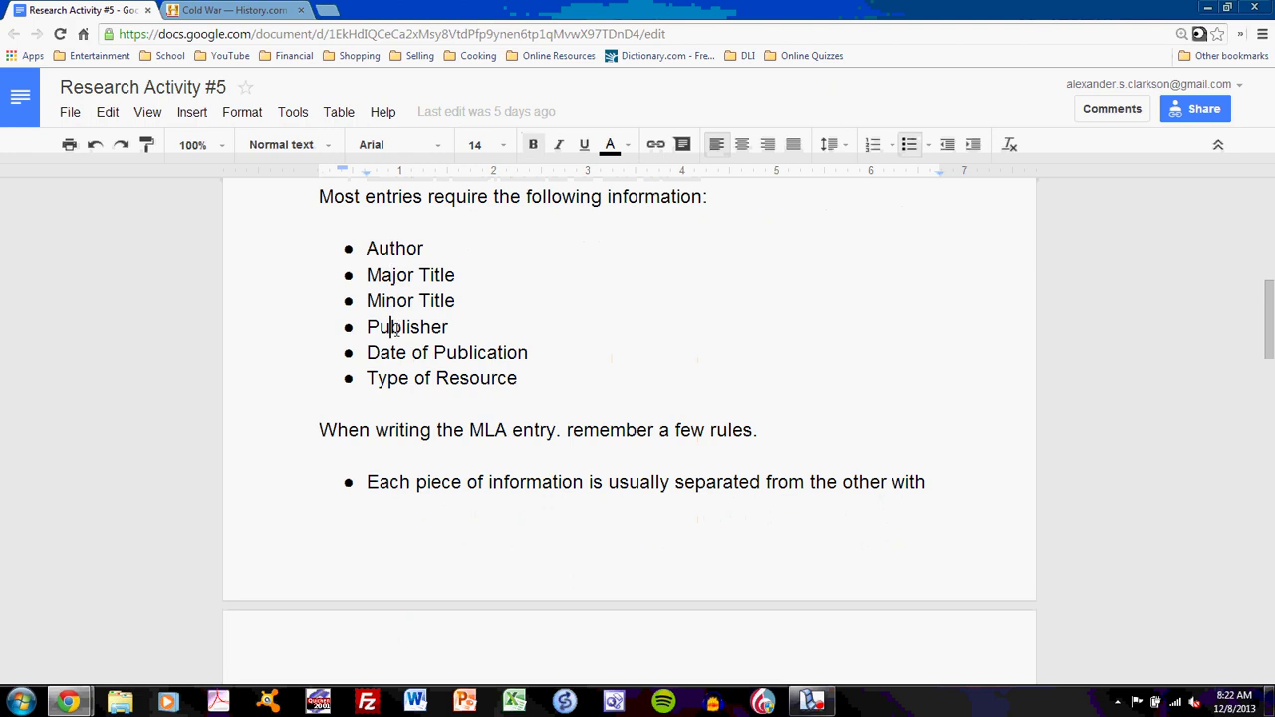
{"action": "left_click", "coordinate": [408, 379]}
{"action": "left_click", "coordinate": [391, 248]}
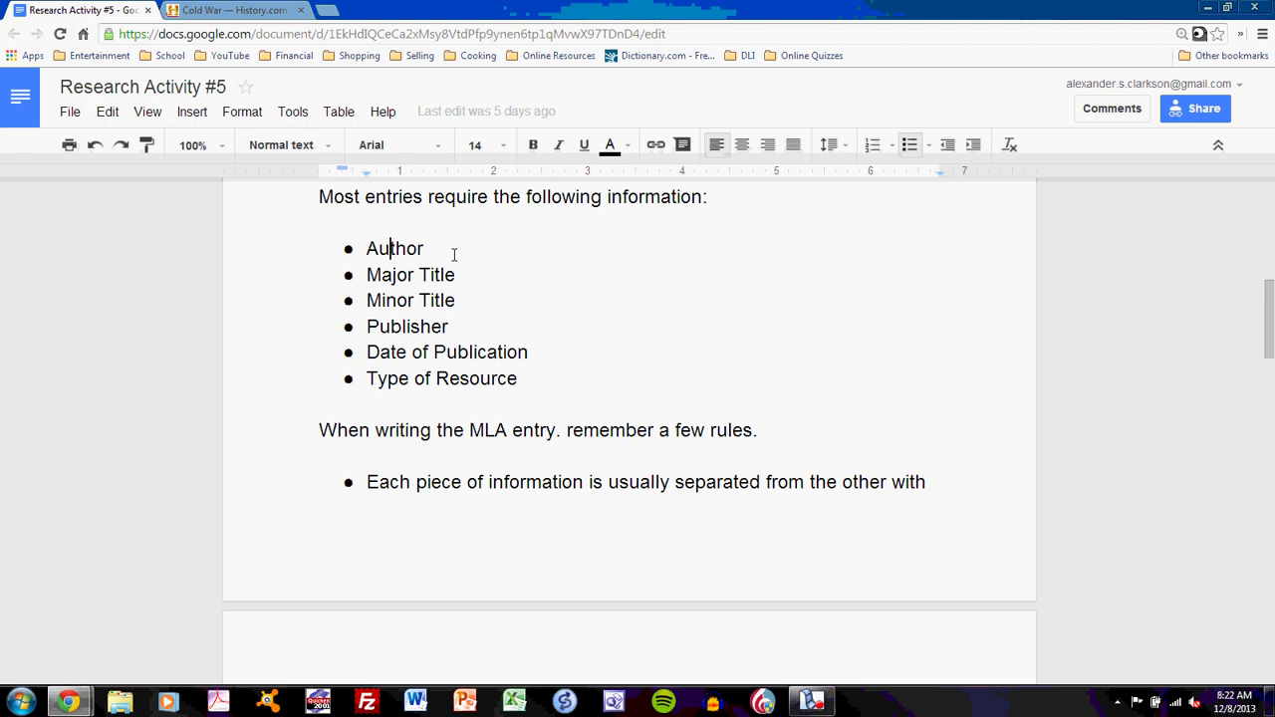
{"action": "left_click", "coordinate": [431, 279]}
{"action": "left_click", "coordinate": [435, 301]}
{"action": "left_click", "coordinate": [430, 327]}
{"action": "left_click", "coordinate": [446, 352]}
{"action": "left_click", "coordinate": [470, 381]}
{"action": "scroll", "coordinate": [535, 363], "scroll_direction": "down", "scroll_amount": 4}
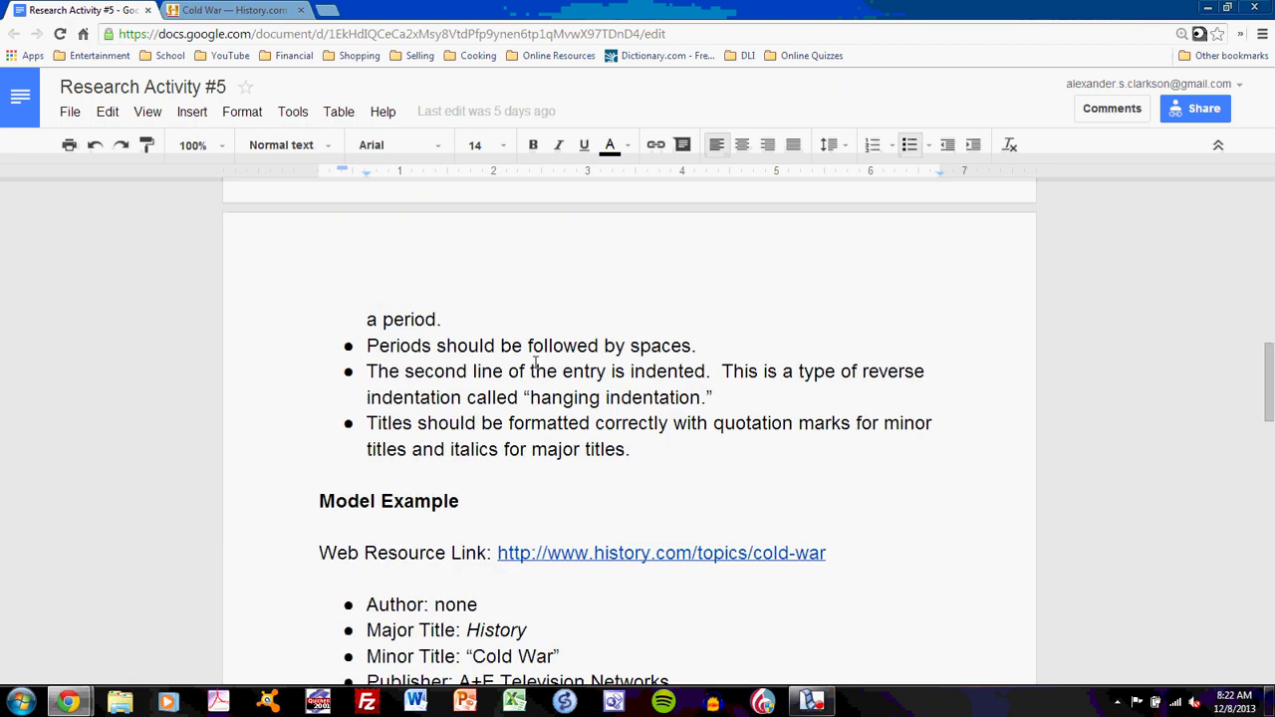
{"action": "scroll", "coordinate": [535, 362], "scroll_direction": "down", "scroll_amount": 3}
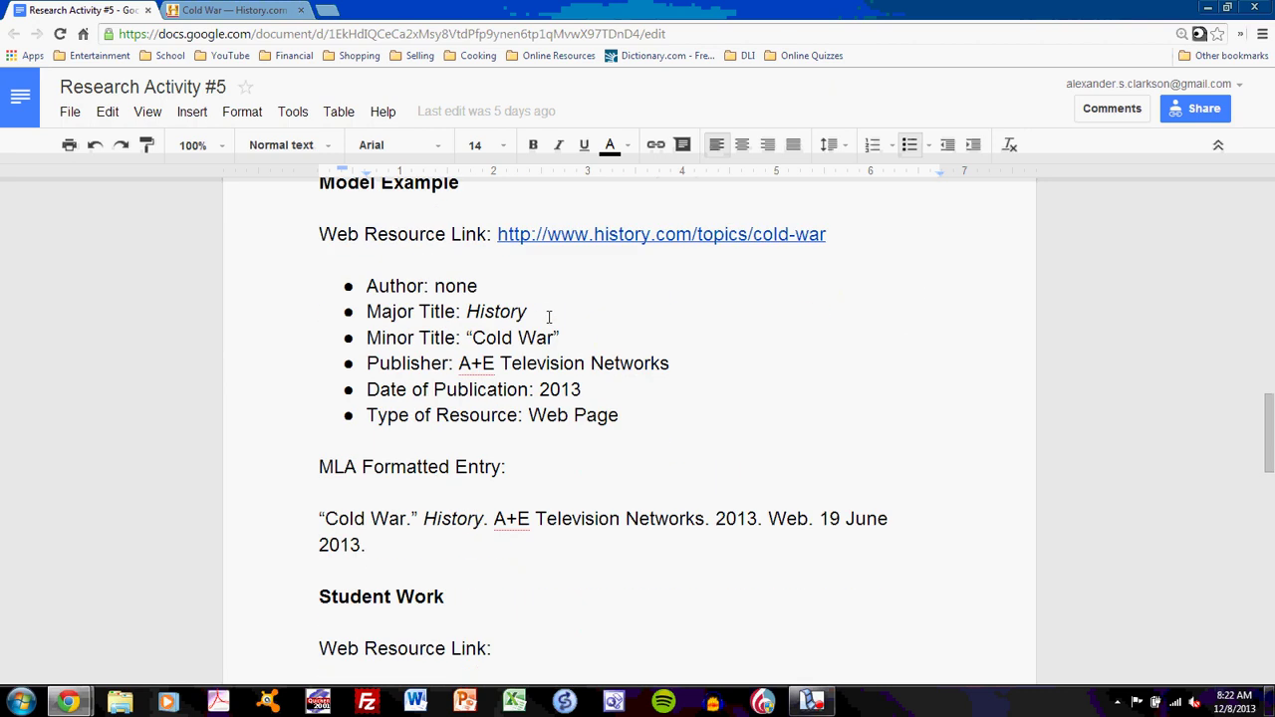
{"action": "left_click", "coordinate": [457, 287]}
Switch to the History.com Cold War article, read down it, and return to its overview and Contents list
{"action": "left_click", "coordinate": [234, 10]}
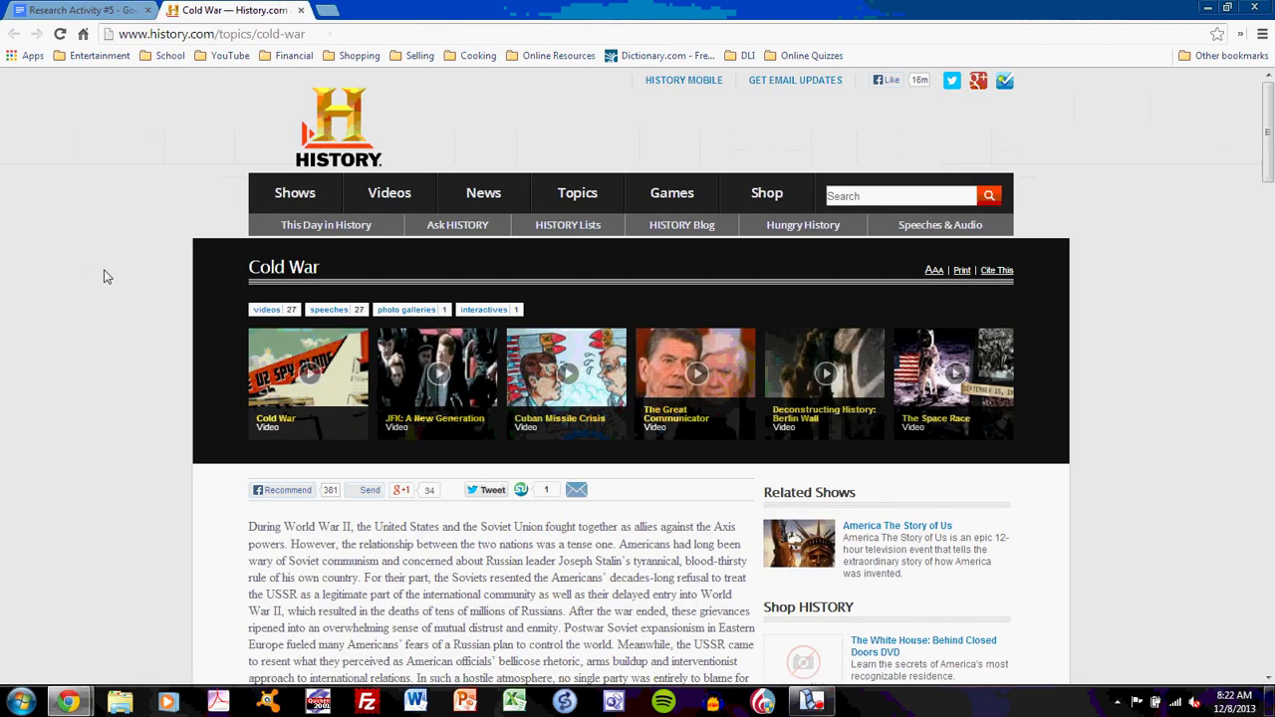
{"action": "scroll", "coordinate": [104, 277], "scroll_direction": "down", "scroll_amount": 3}
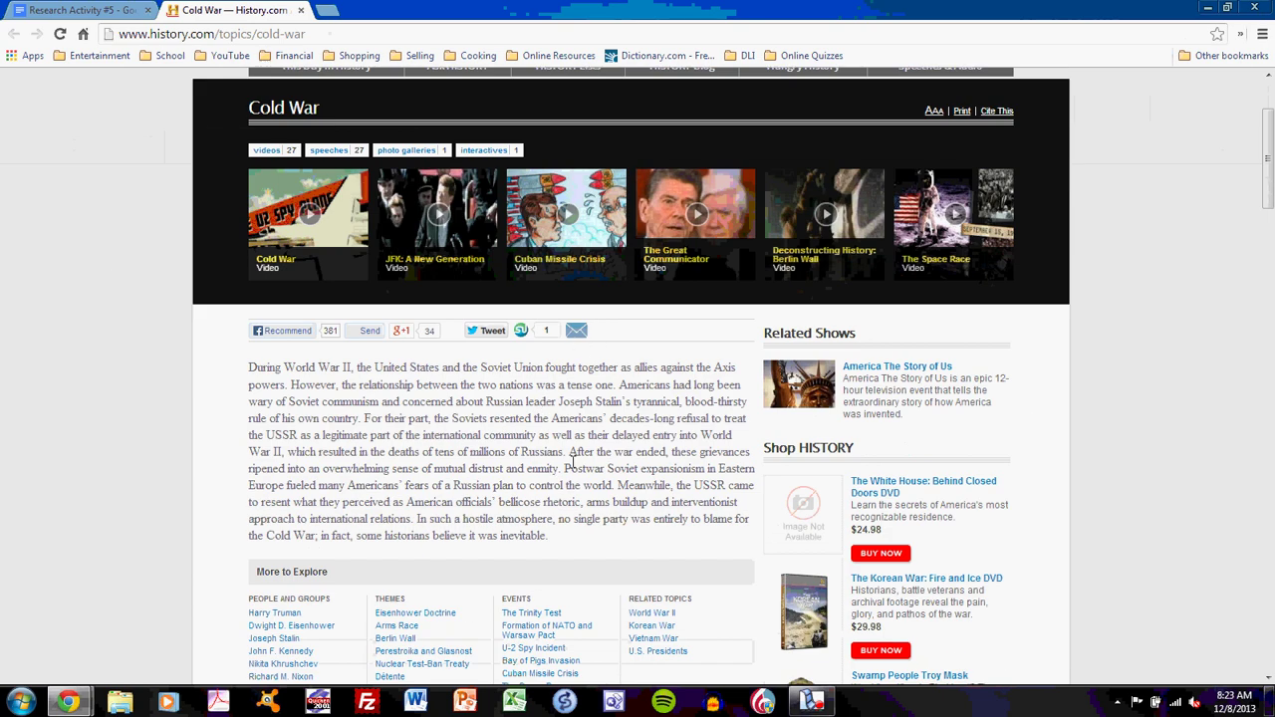
{"action": "scroll", "coordinate": [574, 462], "scroll_direction": "down", "scroll_amount": 12}
{"action": "scroll", "coordinate": [574, 461], "scroll_direction": "down", "scroll_amount": 15}
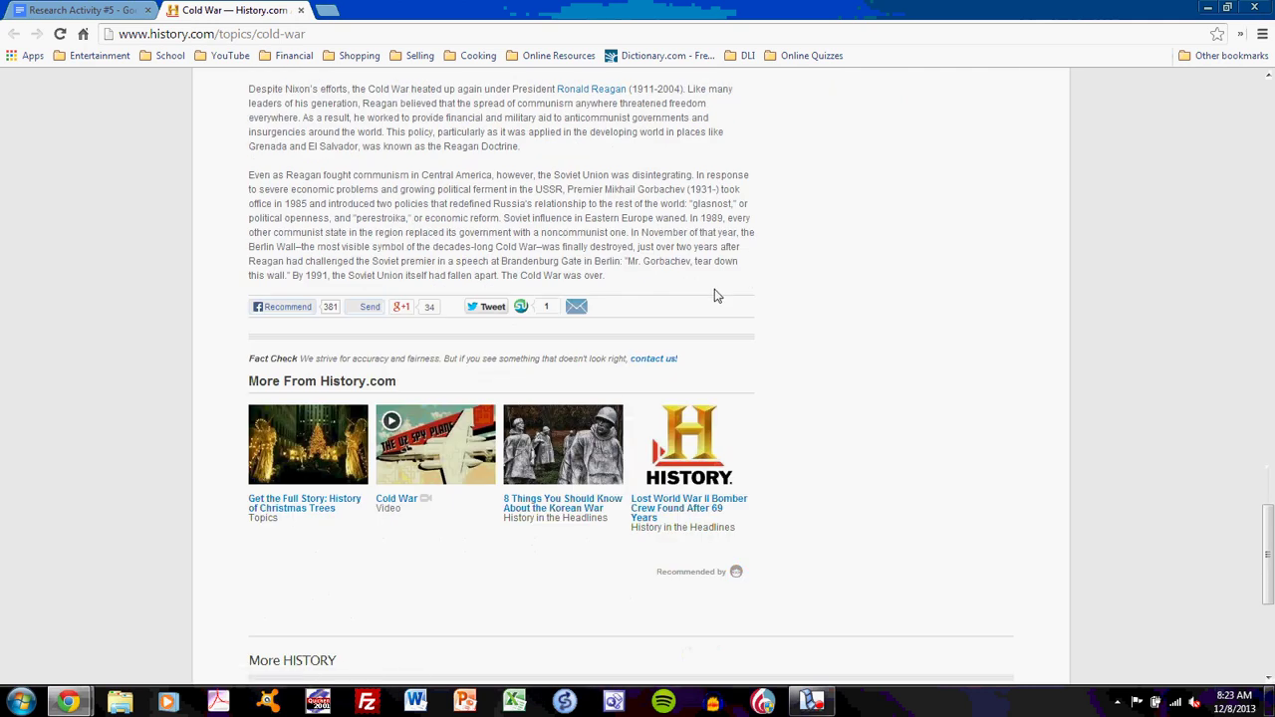
{"action": "scroll", "coordinate": [713, 293], "scroll_direction": "up", "scroll_amount": 8}
{"action": "scroll", "coordinate": [714, 297], "scroll_direction": "up", "scroll_amount": 15}
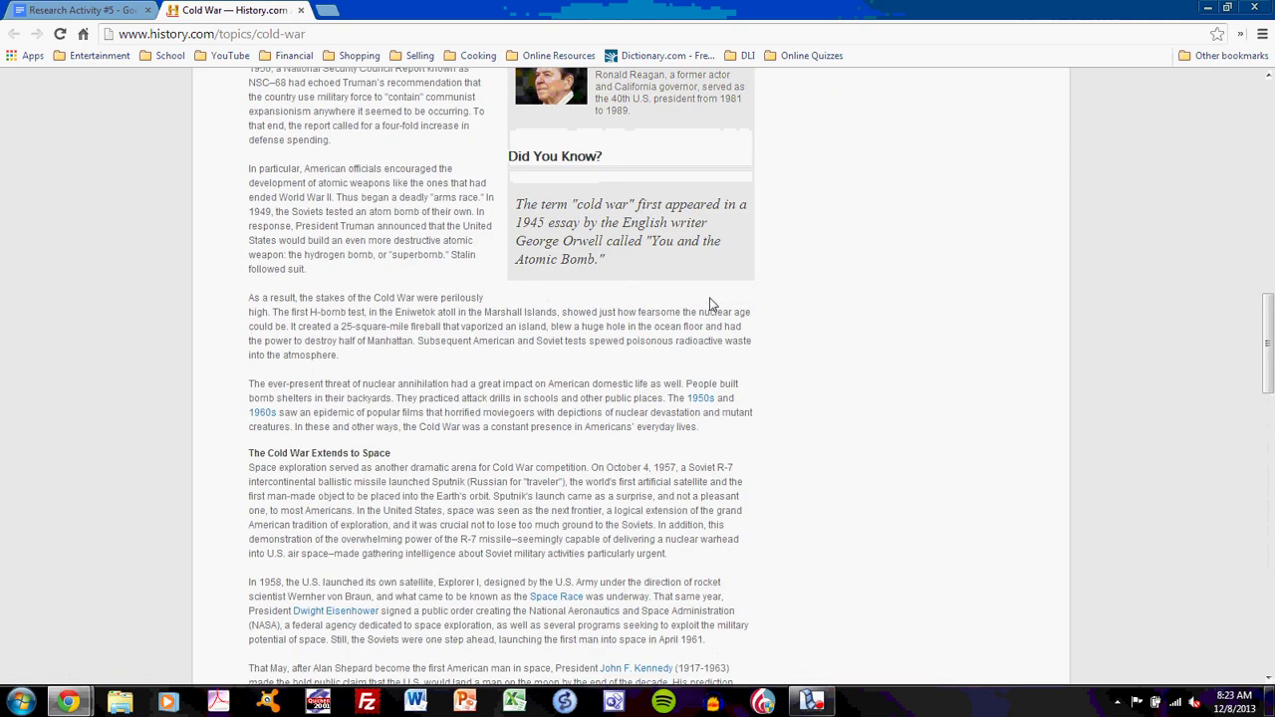
{"action": "scroll", "coordinate": [711, 304], "scroll_direction": "up", "scroll_amount": 2}
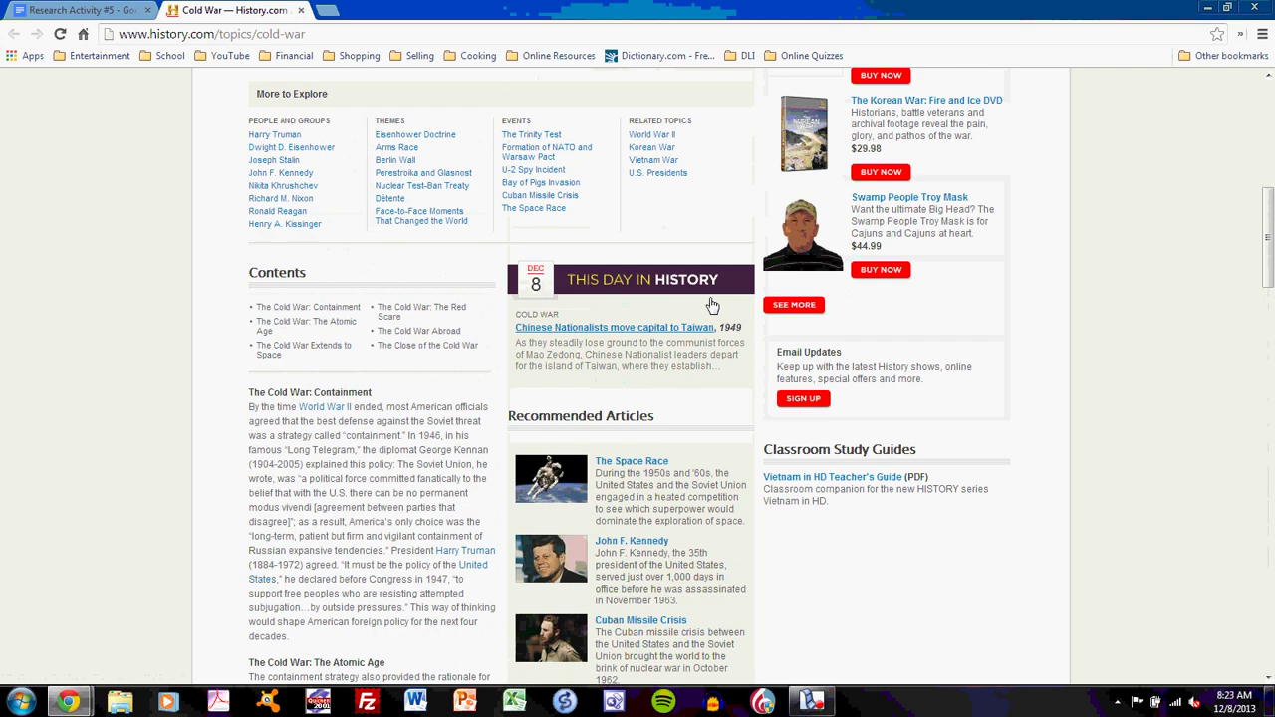
{"action": "scroll", "coordinate": [474, 402], "scroll_direction": "up", "scroll_amount": 2}
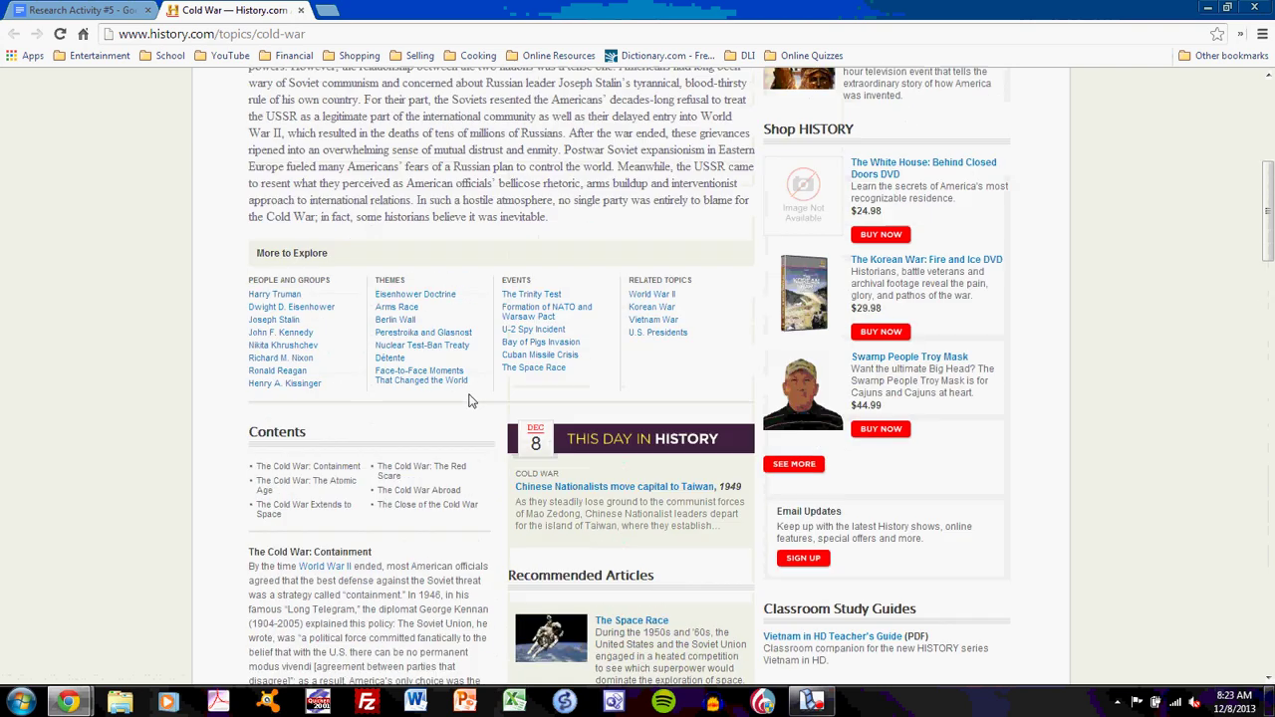
{"action": "scroll", "coordinate": [485, 339], "scroll_direction": "up", "scroll_amount": 2}
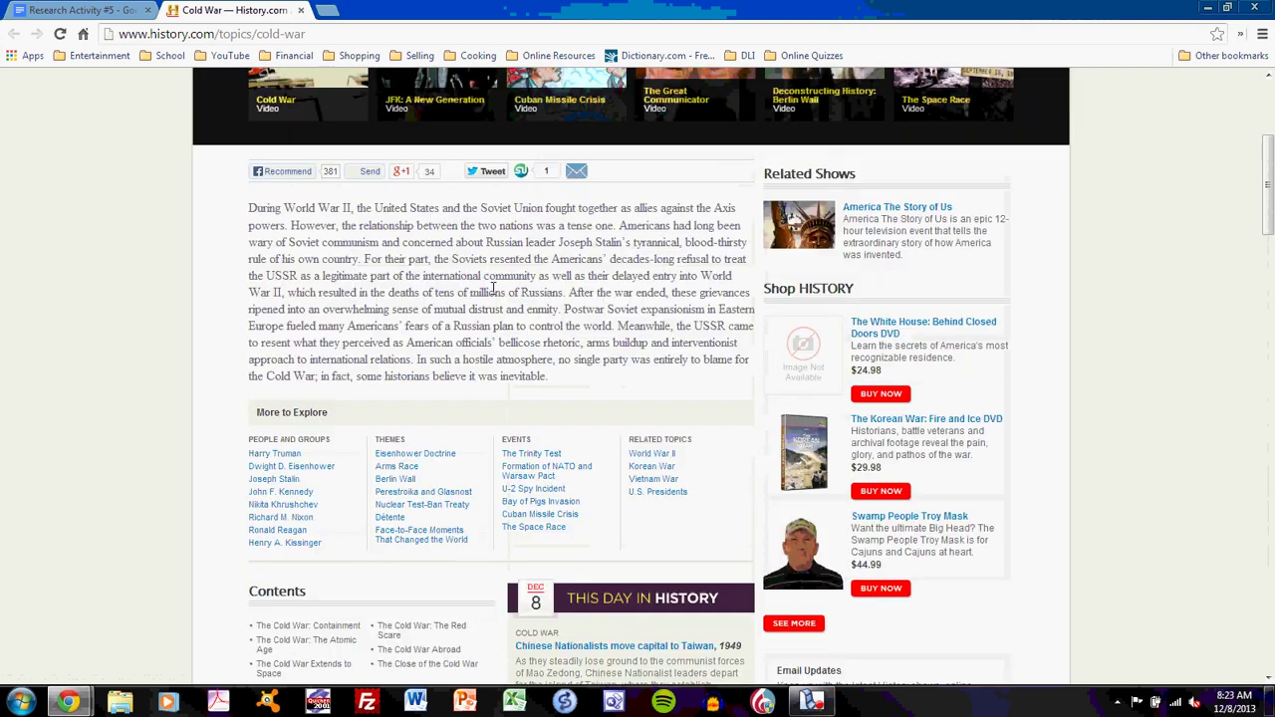
Point out the Model Example's 'Author: none' field, then return to the top of the History.com Cold War page
{"action": "left_click", "coordinate": [56, 12]}
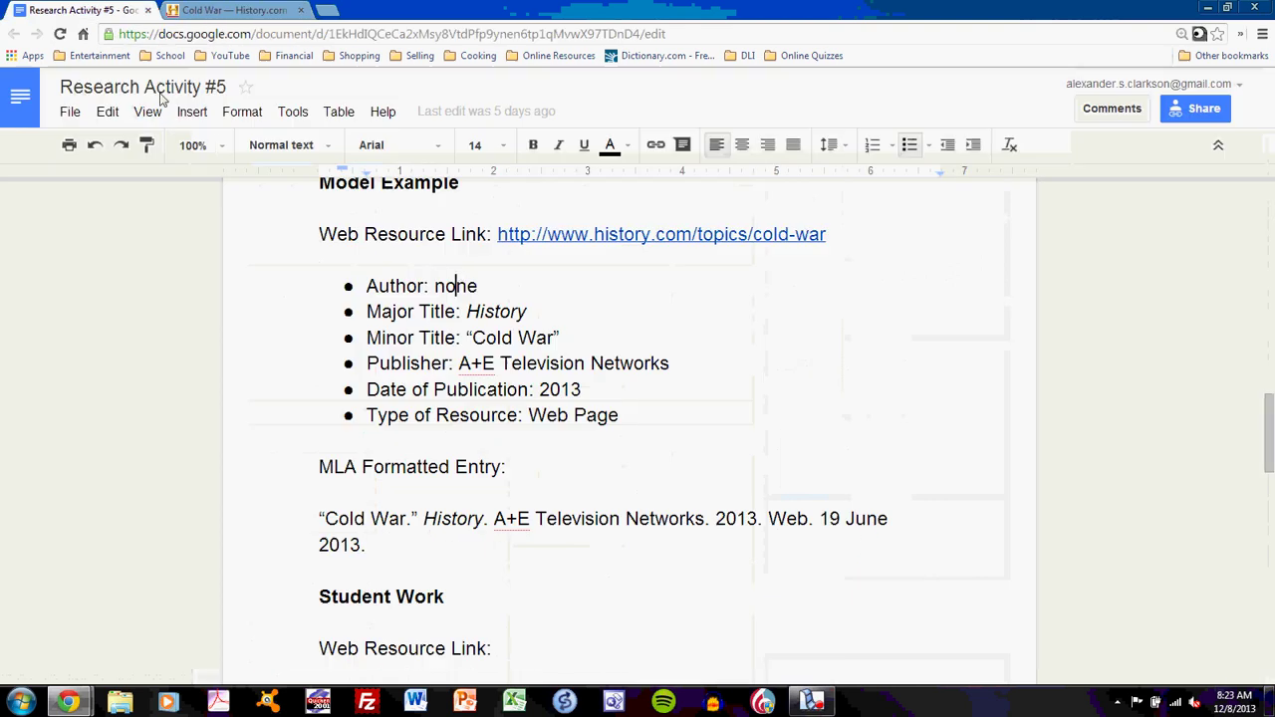
{"action": "left_click", "coordinate": [458, 279]}
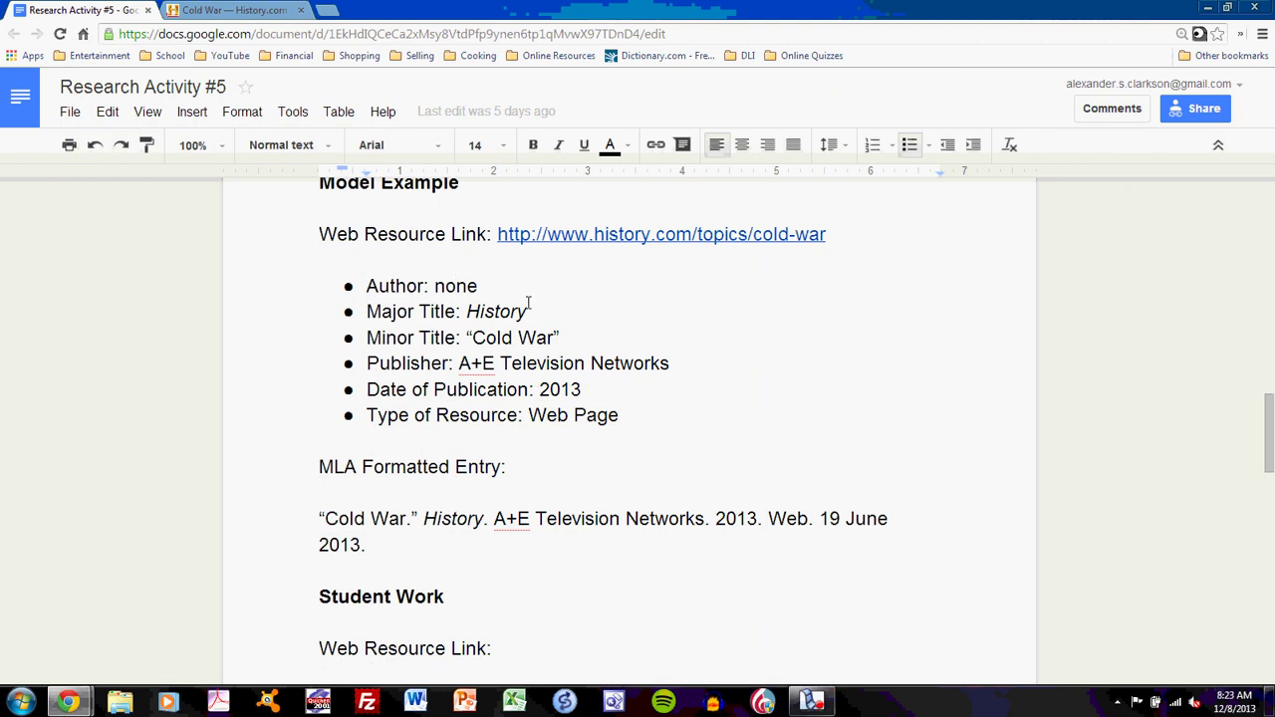
{"action": "left_click", "coordinate": [231, 10]}
{"action": "scroll", "coordinate": [214, 319], "scroll_direction": "up", "scroll_amount": 2}
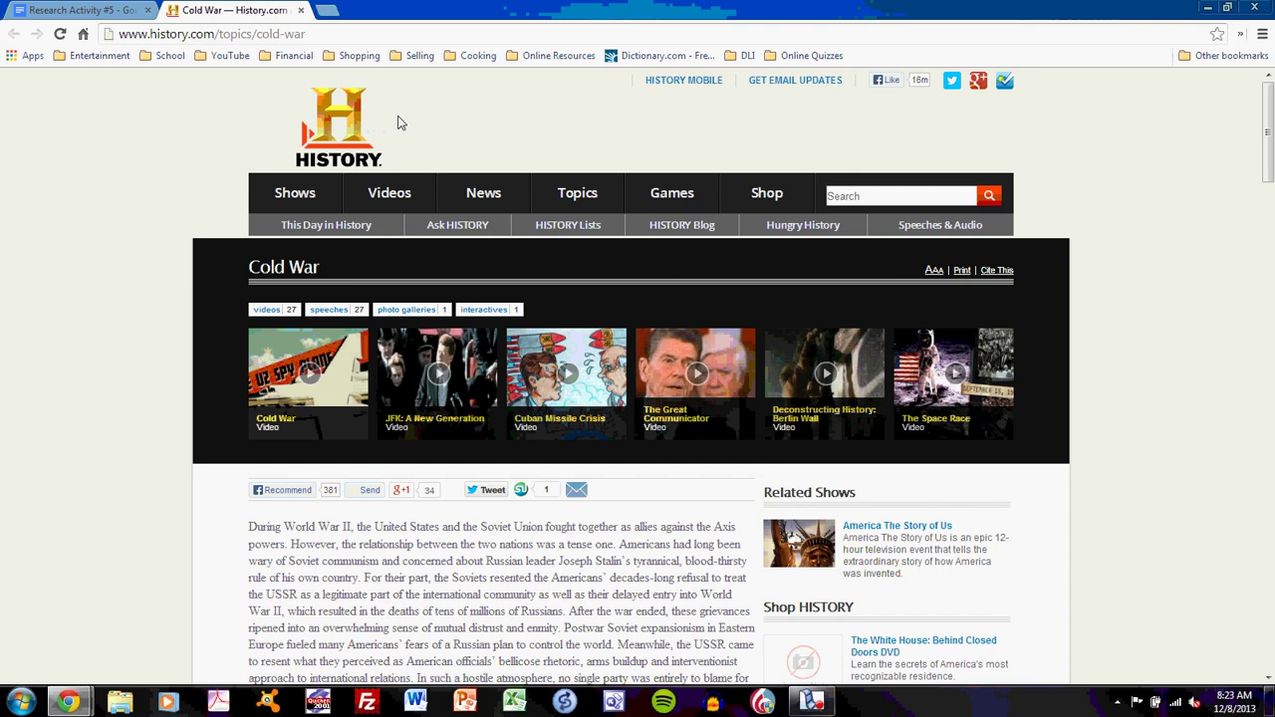
Visit the History.com home page, go back to the Cold War page, then return to Research Activity #5
{"action": "left_click", "coordinate": [359, 128]}
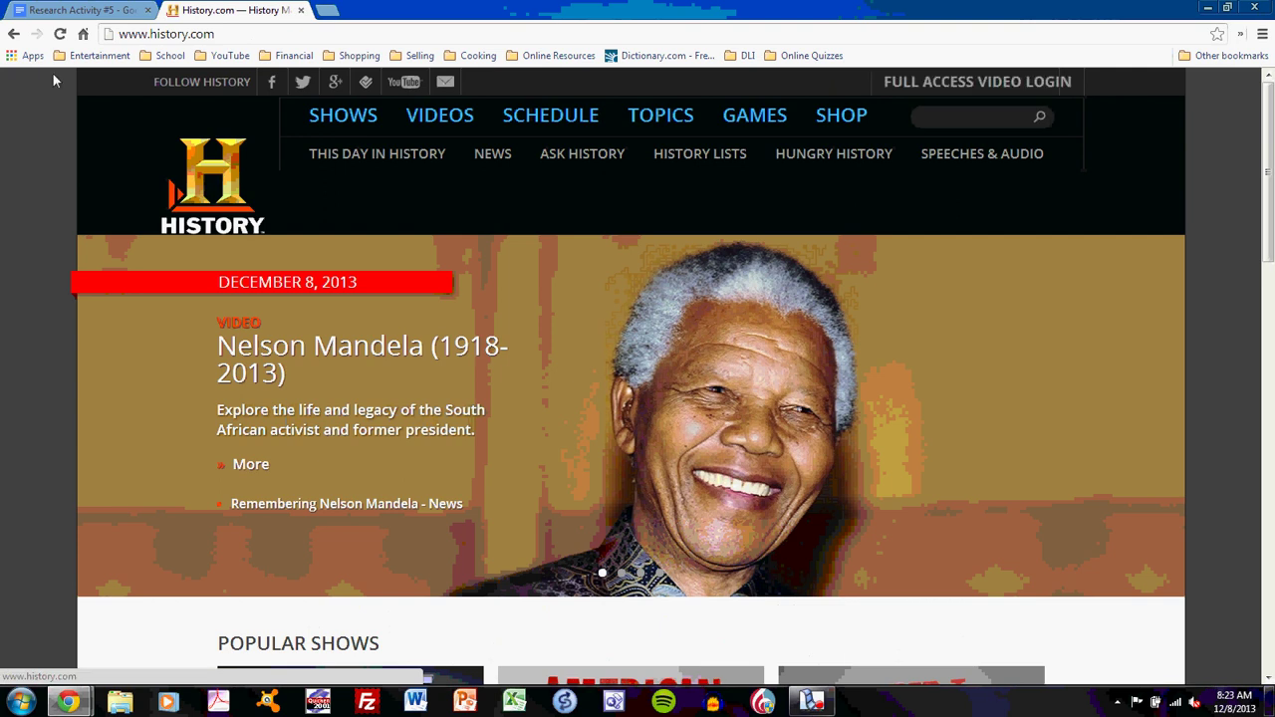
{"action": "left_click", "coordinate": [12, 35]}
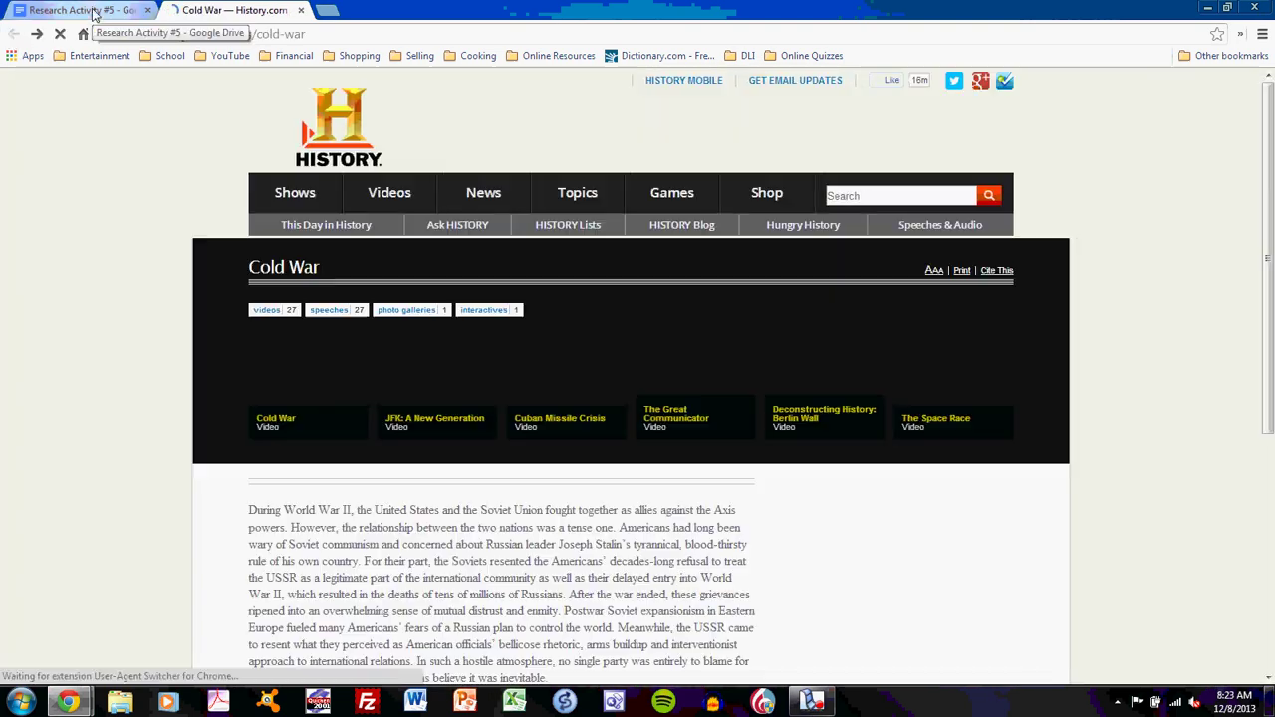
{"action": "left_click", "coordinate": [91, 12]}
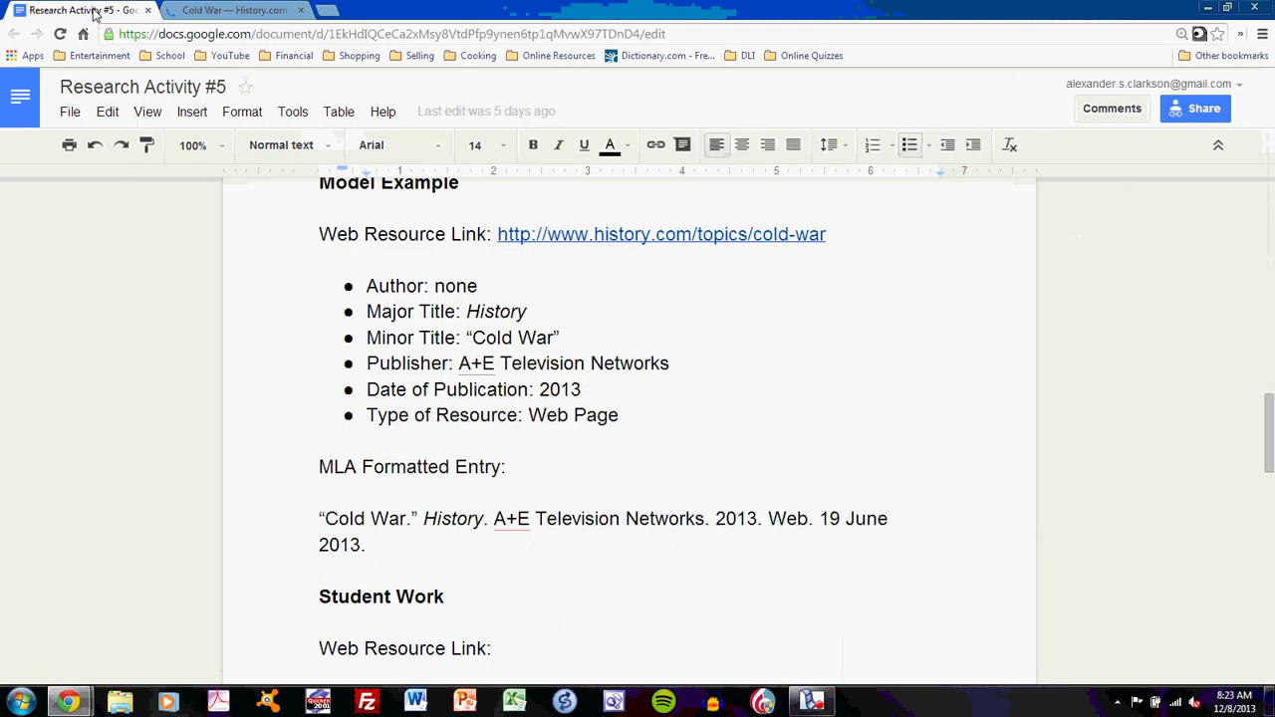
{"action": "left_click", "coordinate": [503, 310]}
{"action": "left_click", "coordinate": [231, 10]}
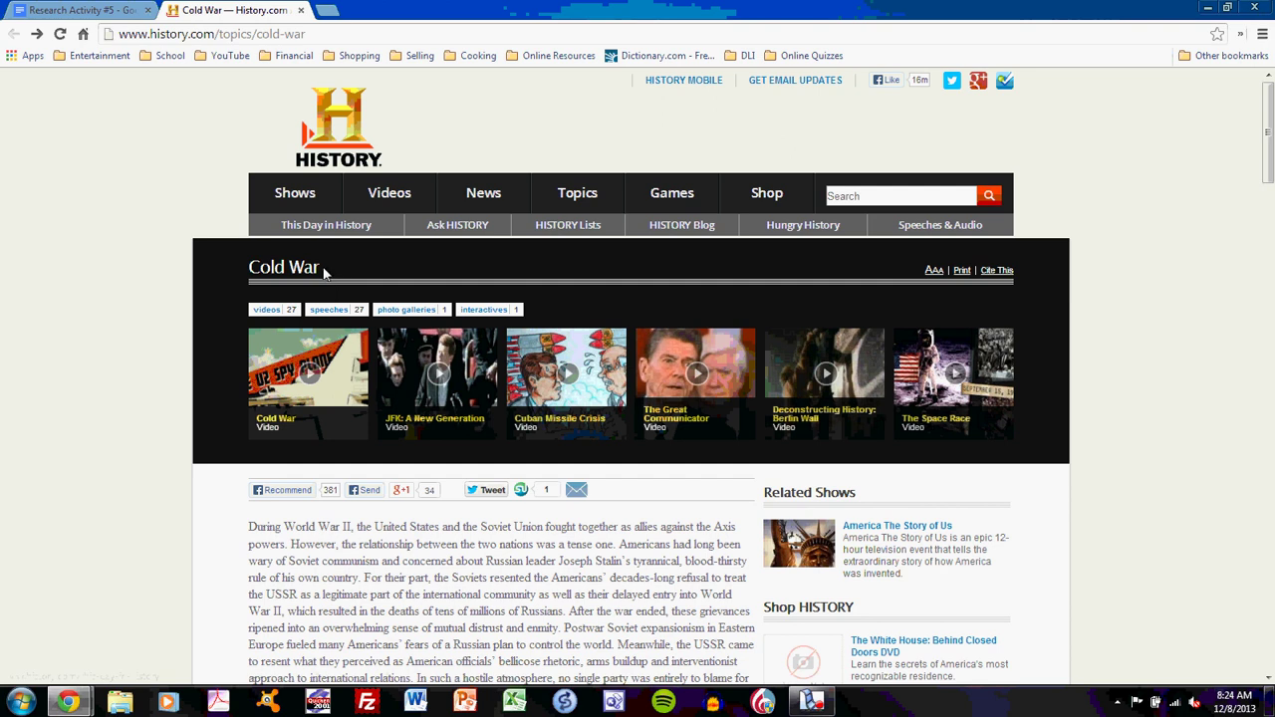
{"action": "left_click", "coordinate": [80, 10]}
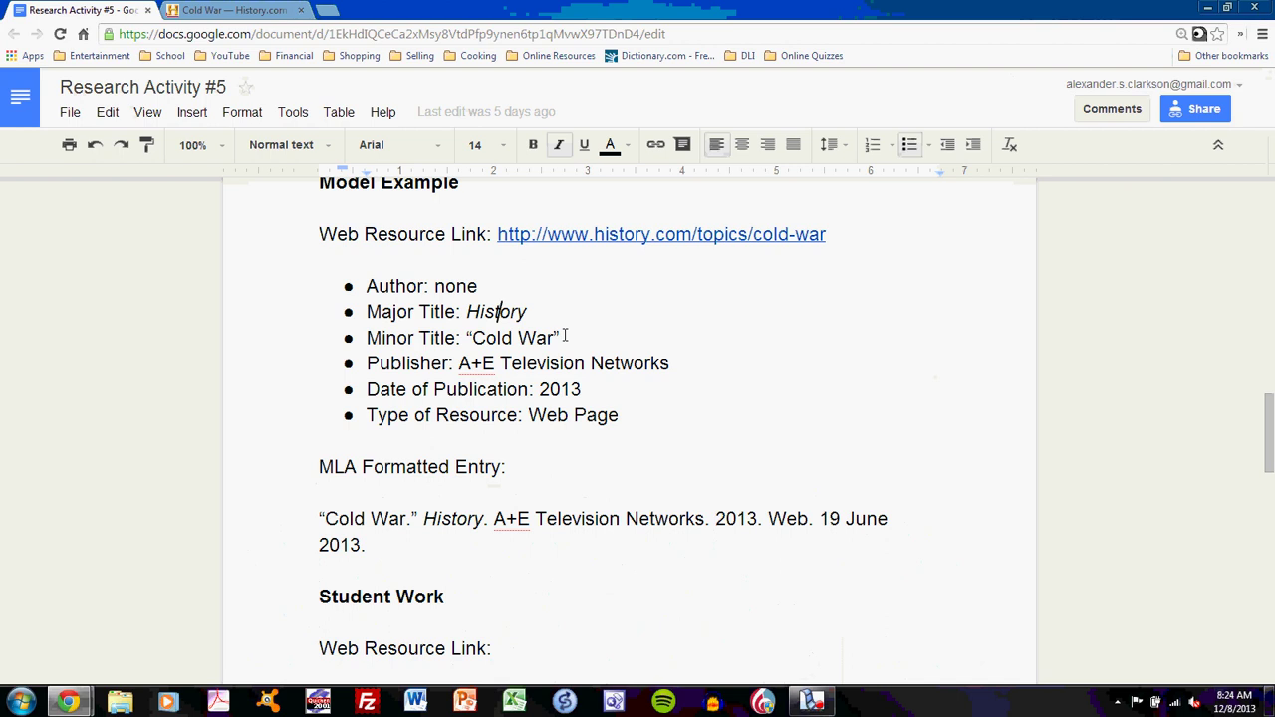
Add the comment 'Italicized' to the Major Title History
{"action": "left_click_drag", "start_coordinate": [541, 314], "coordinate": [466, 312]}
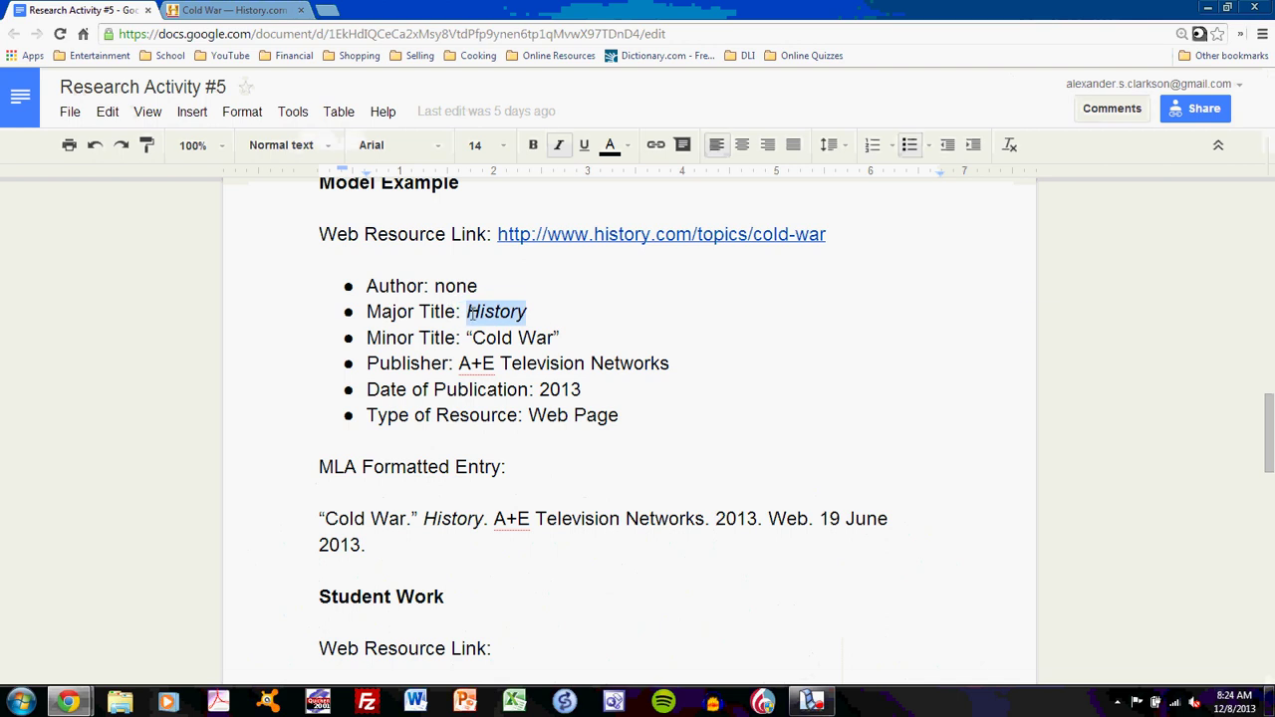
{"action": "key", "text": "ctrl+alt+m"}
{"action": "type", "text": "Italicized"}
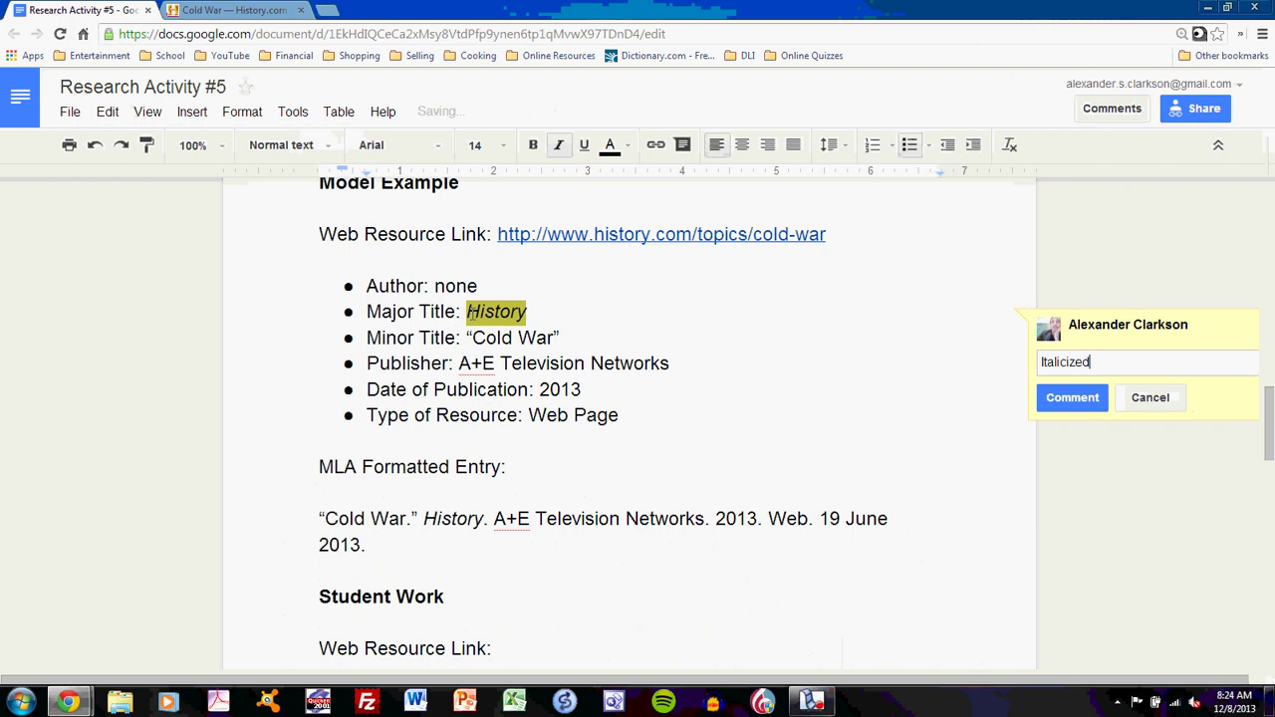
{"action": "key", "text": "ctrl+Return"}
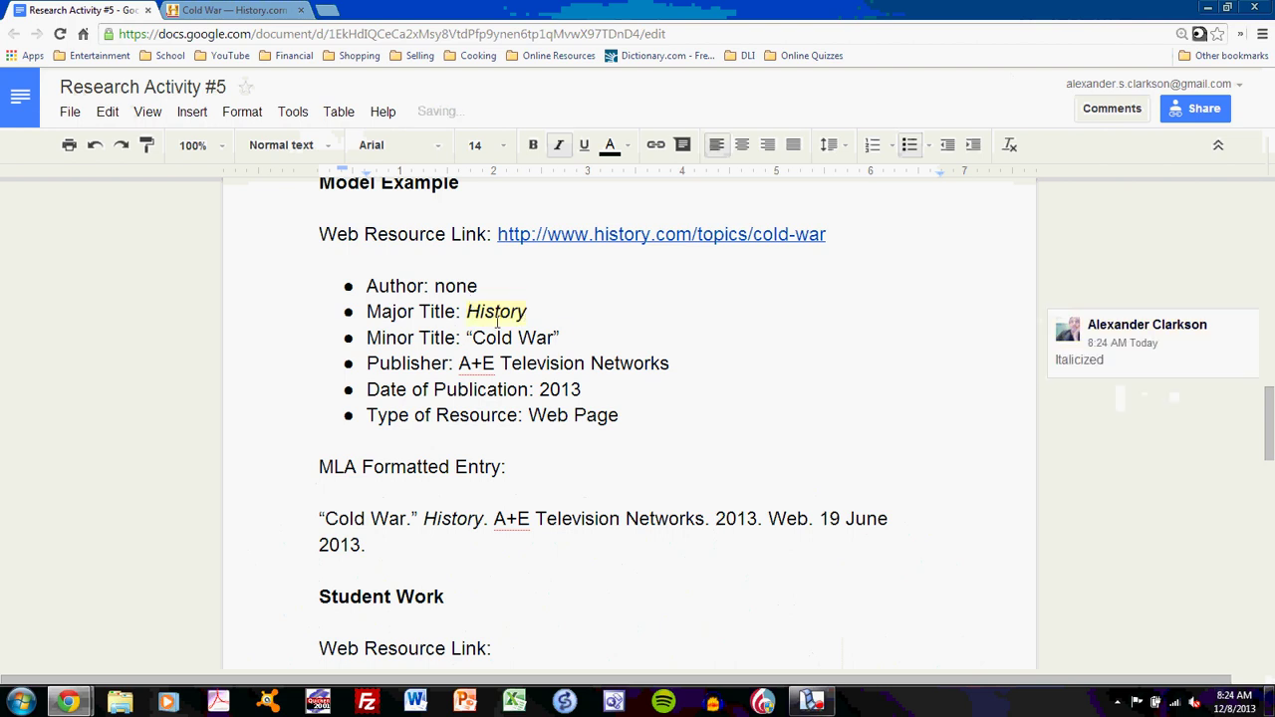
Add the comment 'Quoted' to the Minor Title “Cold War”
{"action": "left_click_drag", "start_coordinate": [562, 338], "coordinate": [470, 338]}
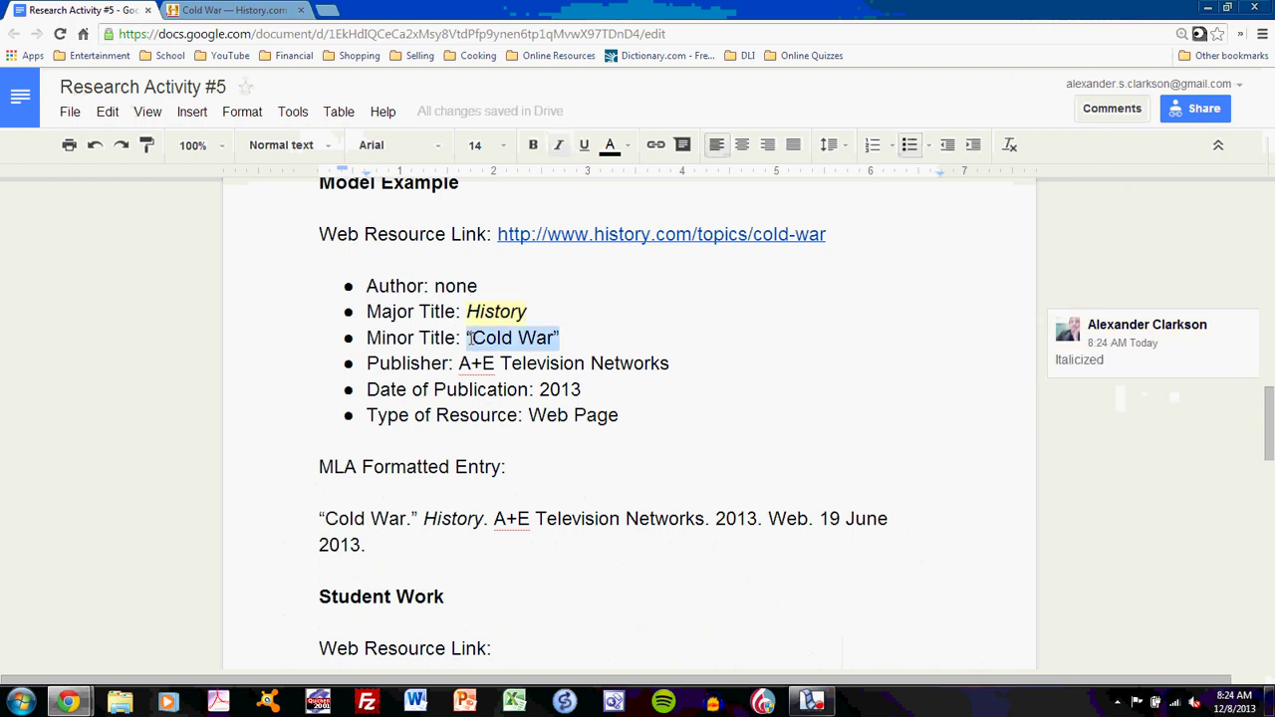
{"action": "key", "text": "ctrl+alt+m"}
{"action": "type", "text": "Quoted"}
{"action": "key", "text": "ctrl+Return"}
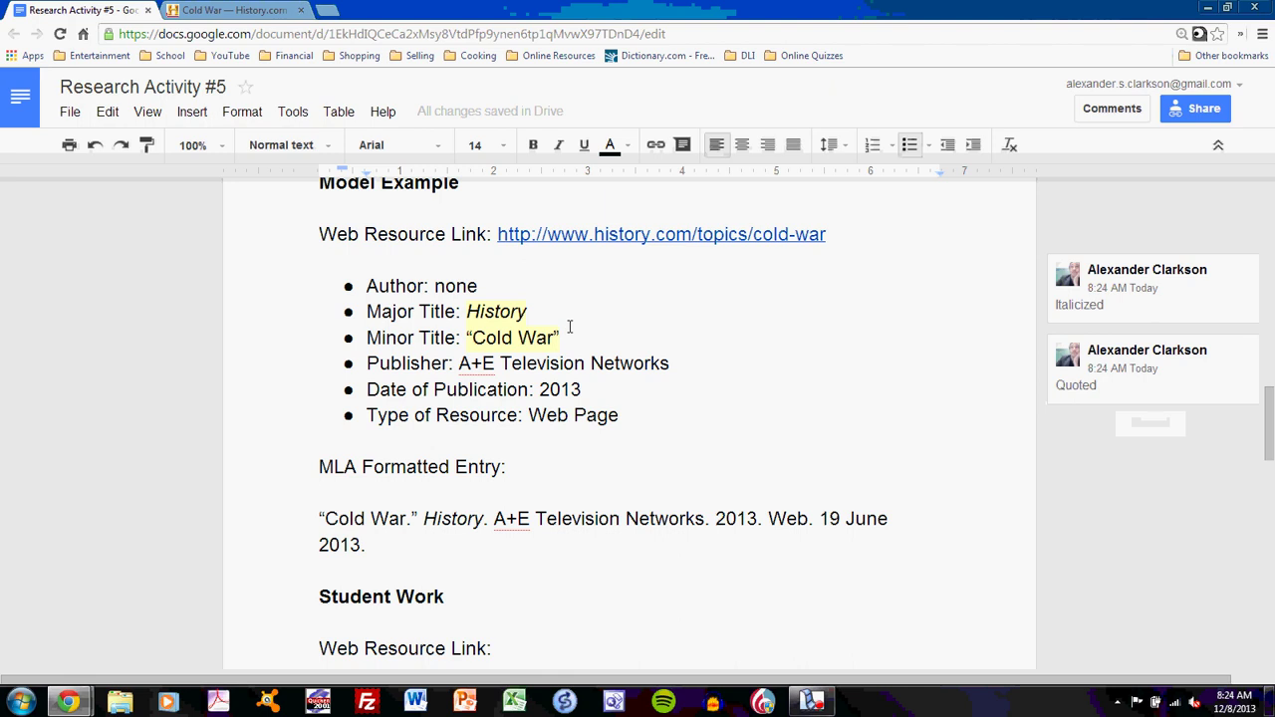
{"action": "key", "text": "Up"}
Highlight the Cold War page footer's 1996-2013 copyright years and 'A&E Television Networks, LLC' publisher name
{"action": "left_click", "coordinate": [240, 12]}
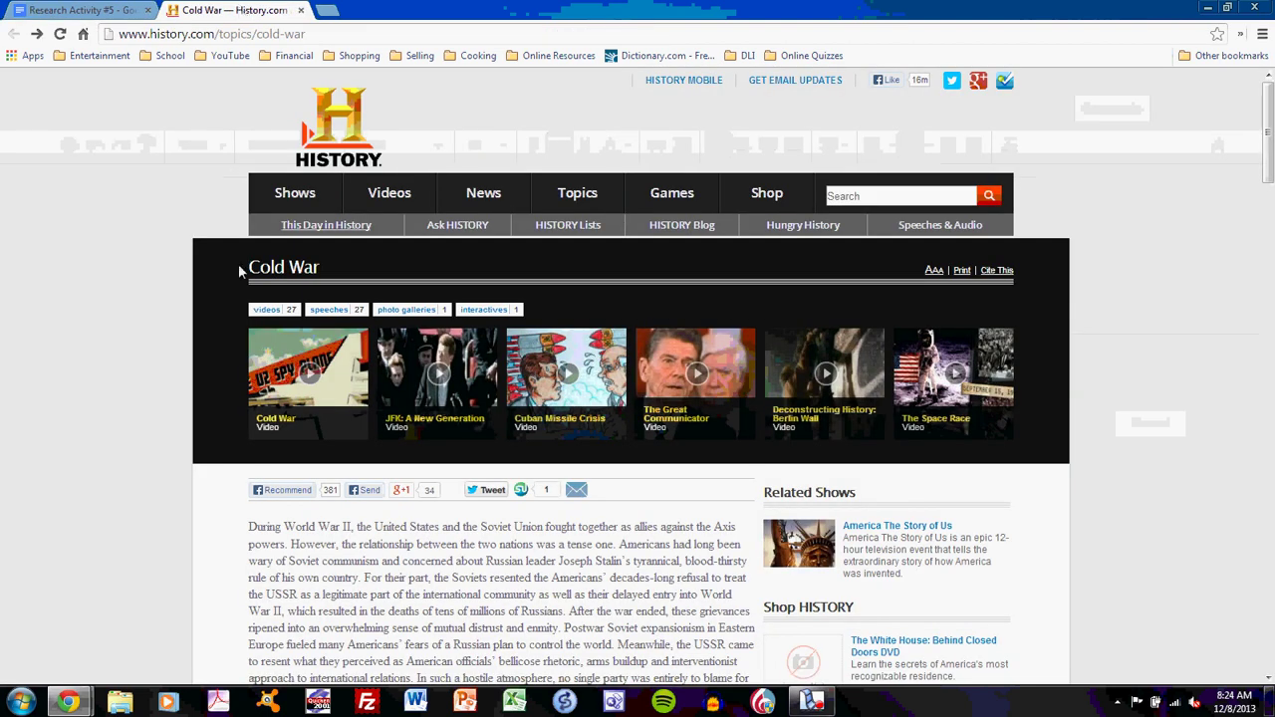
{"action": "left_click_drag", "start_coordinate": [1268, 135], "coordinate": [1270, 656]}
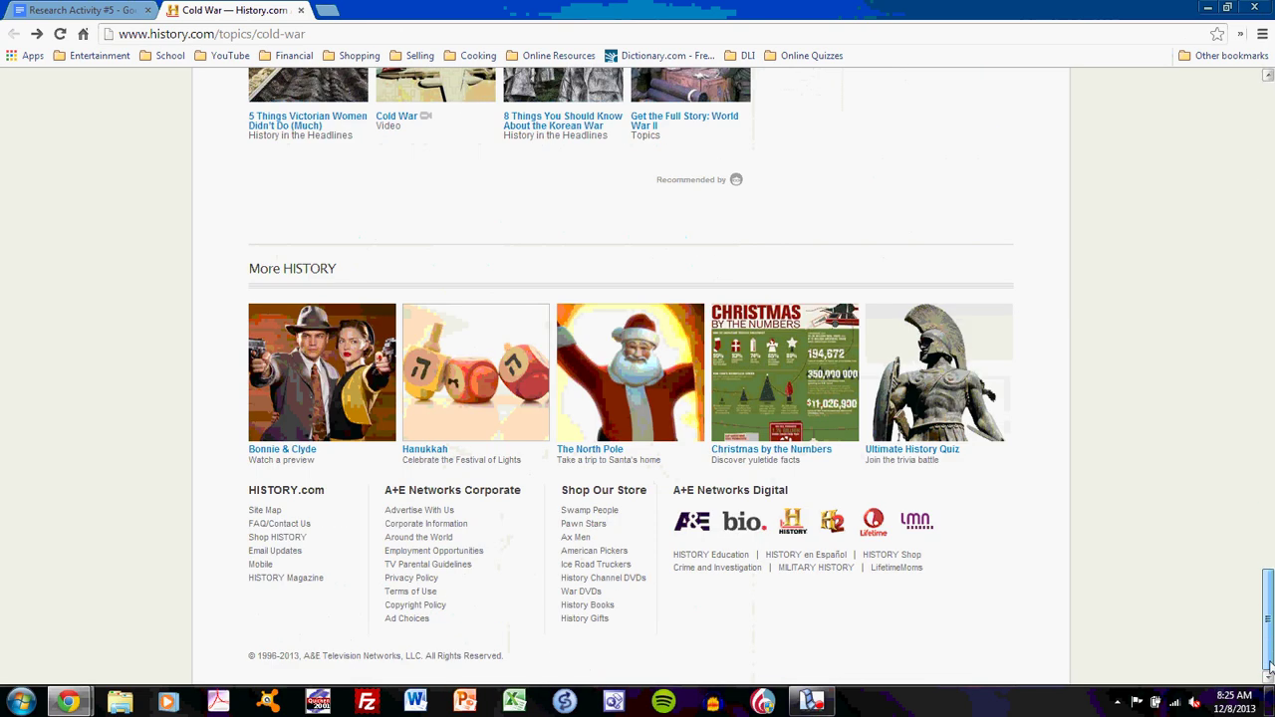
{"action": "left_click_drag", "start_coordinate": [299, 658], "coordinate": [259, 650]}
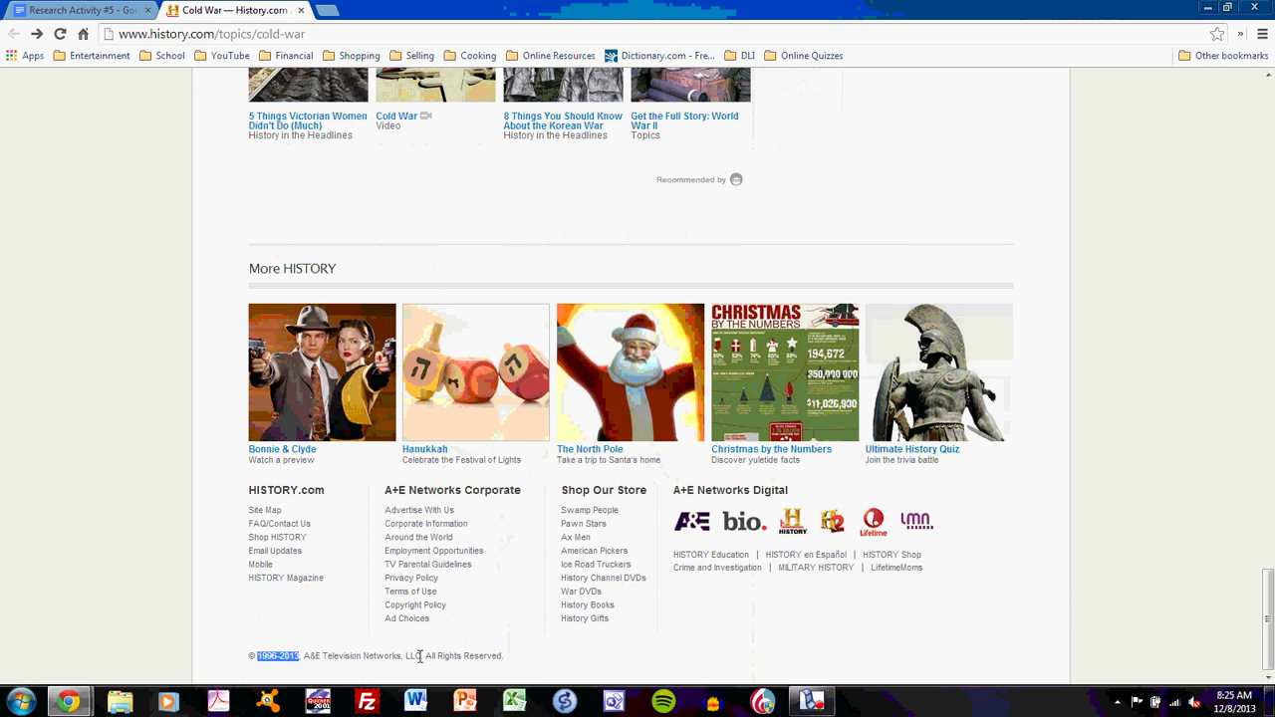
{"action": "left_click_drag", "start_coordinate": [421, 656], "coordinate": [307, 653]}
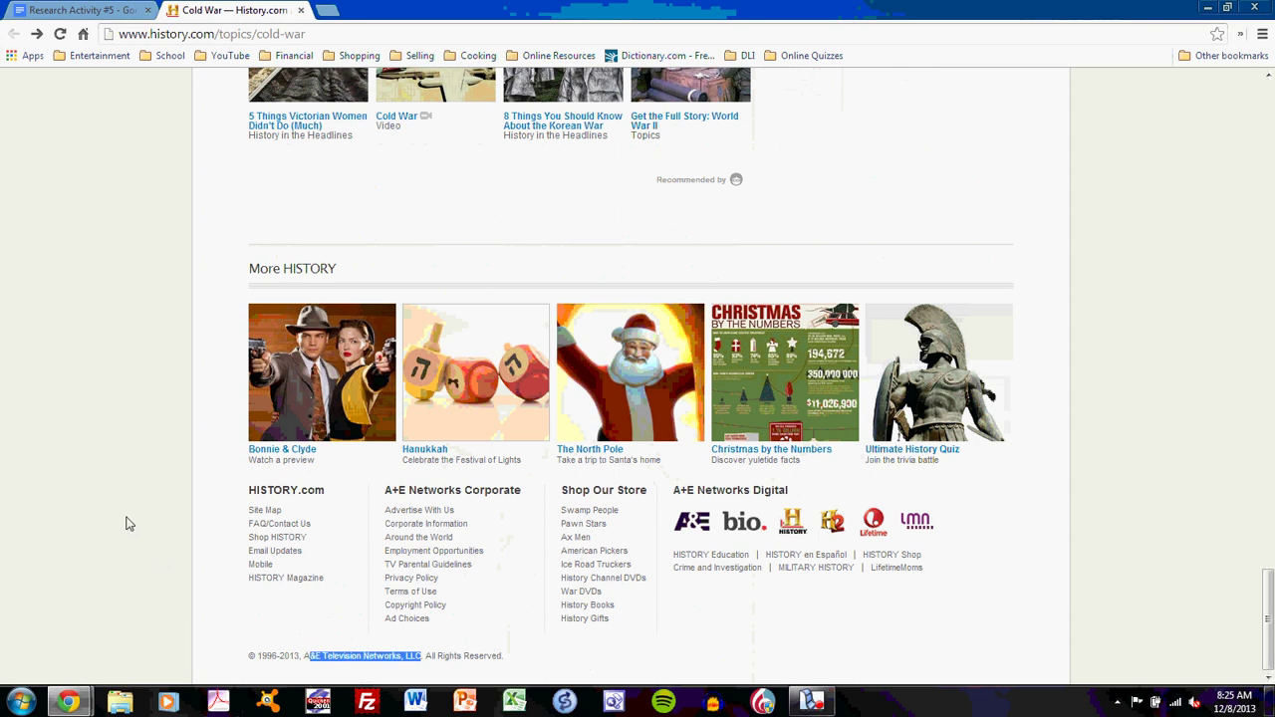
{"action": "scroll", "coordinate": [126, 523], "scroll_direction": "up", "scroll_amount": 15}
{"action": "scroll", "coordinate": [127, 524], "scroll_direction": "up", "scroll_amount": 10}
Load the History.com homepage and scroll down to its 1996-2013 copyright footer
{"action": "left_click", "coordinate": [327, 122]}
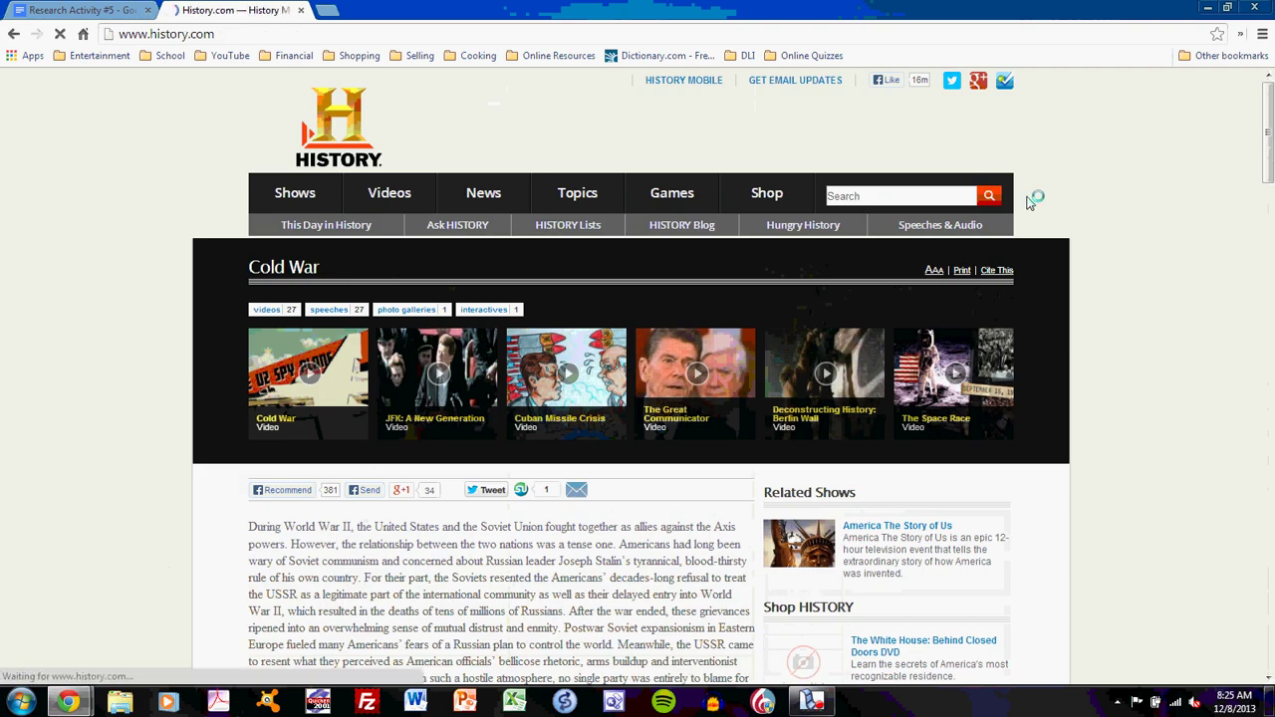
{"action": "scroll", "coordinate": [1045, 401], "scroll_direction": "down", "scroll_amount": 20}
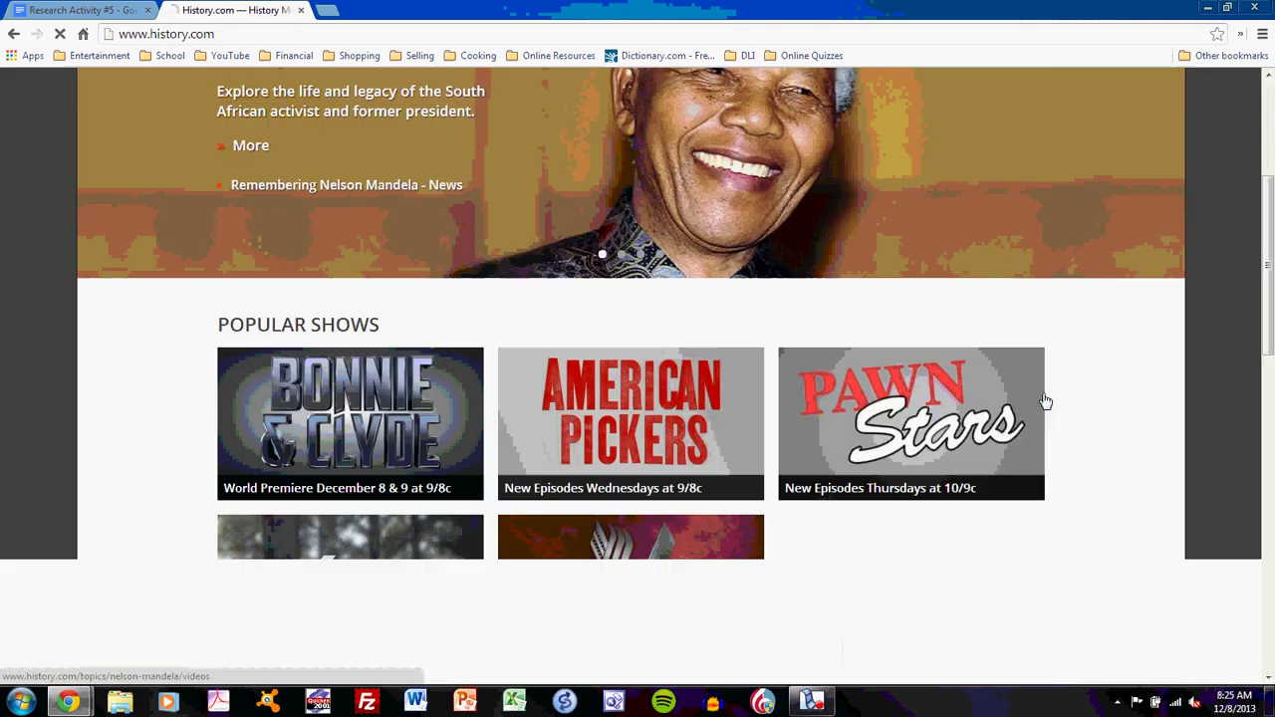
{"action": "scroll", "coordinate": [1045, 402], "scroll_direction": "down", "scroll_amount": 1}
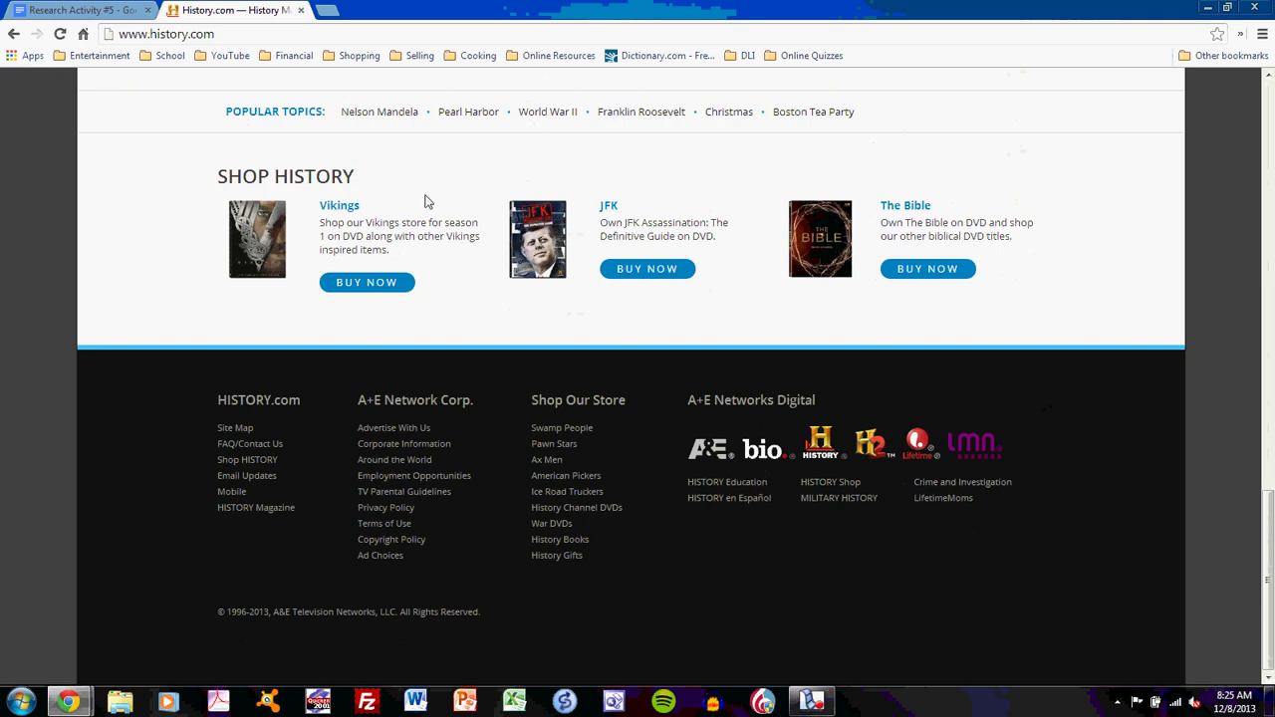
Go back to the Cold War article and scroll to its closing 'The Cold War was over' line
{"action": "left_click", "coordinate": [14, 34]}
{"action": "left_click", "coordinate": [71, 8]}
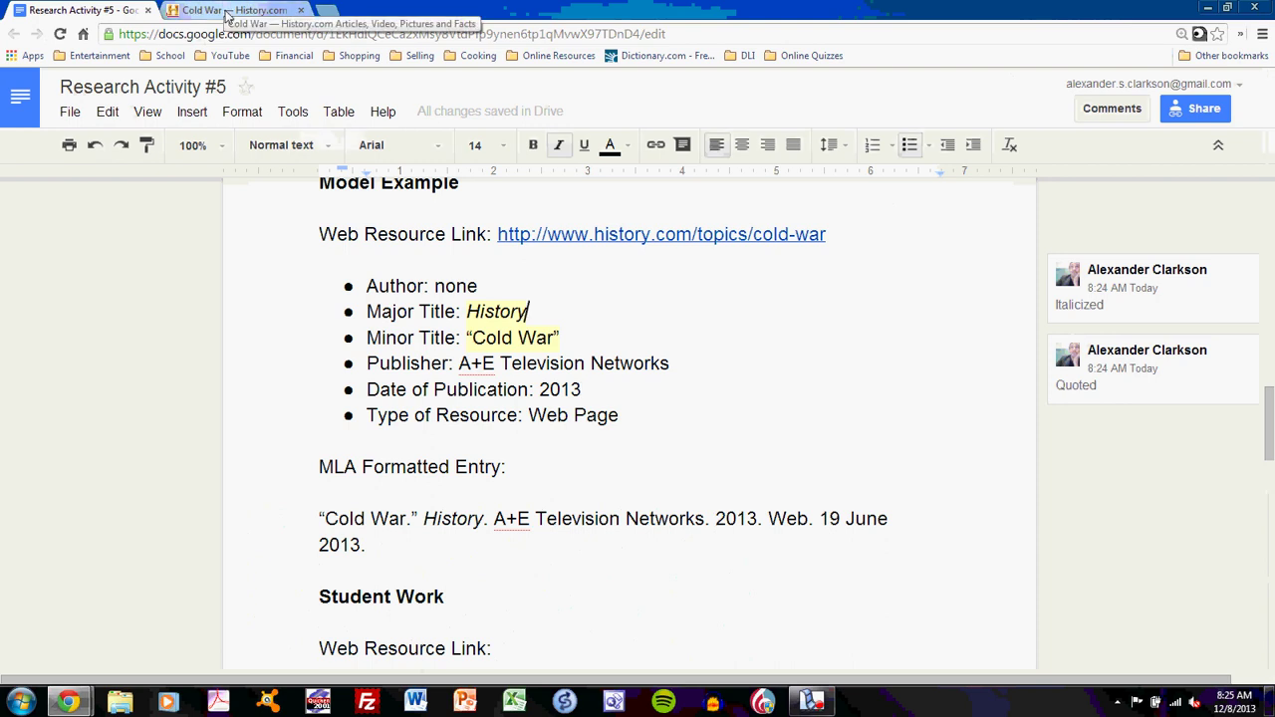
{"action": "left_click", "coordinate": [225, 8]}
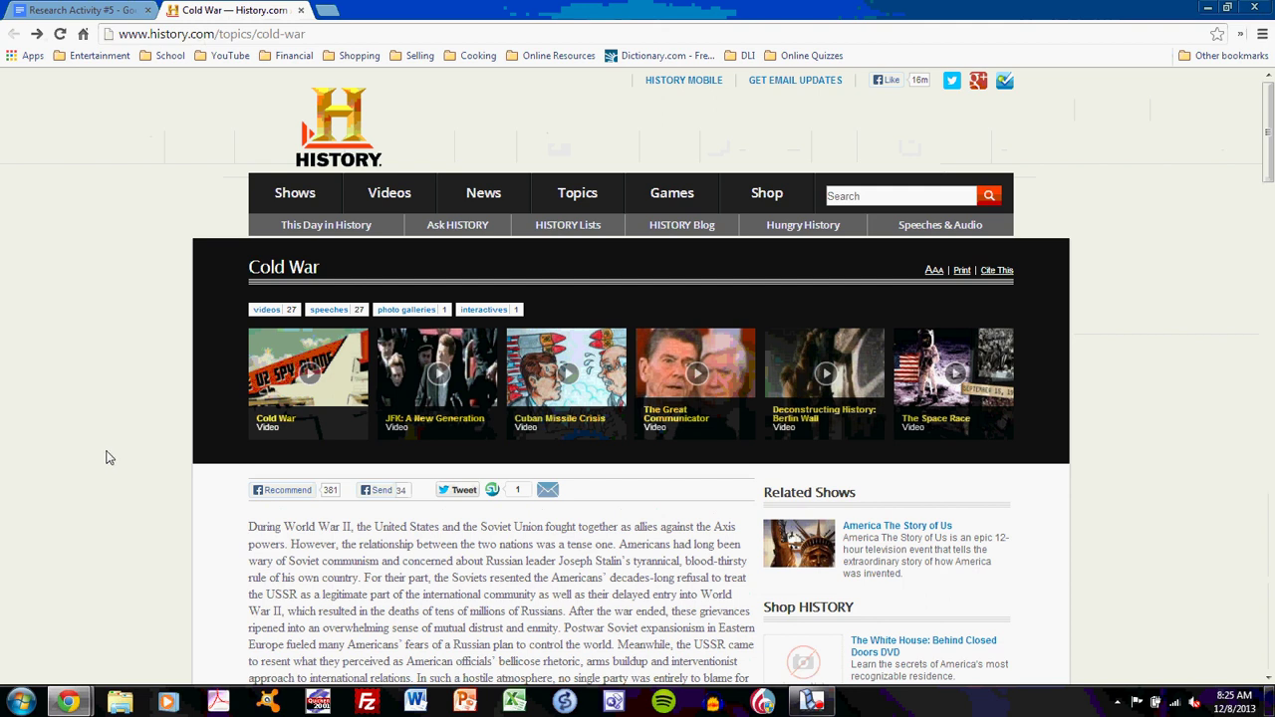
{"action": "scroll", "coordinate": [105, 455], "scroll_direction": "down", "scroll_amount": 2}
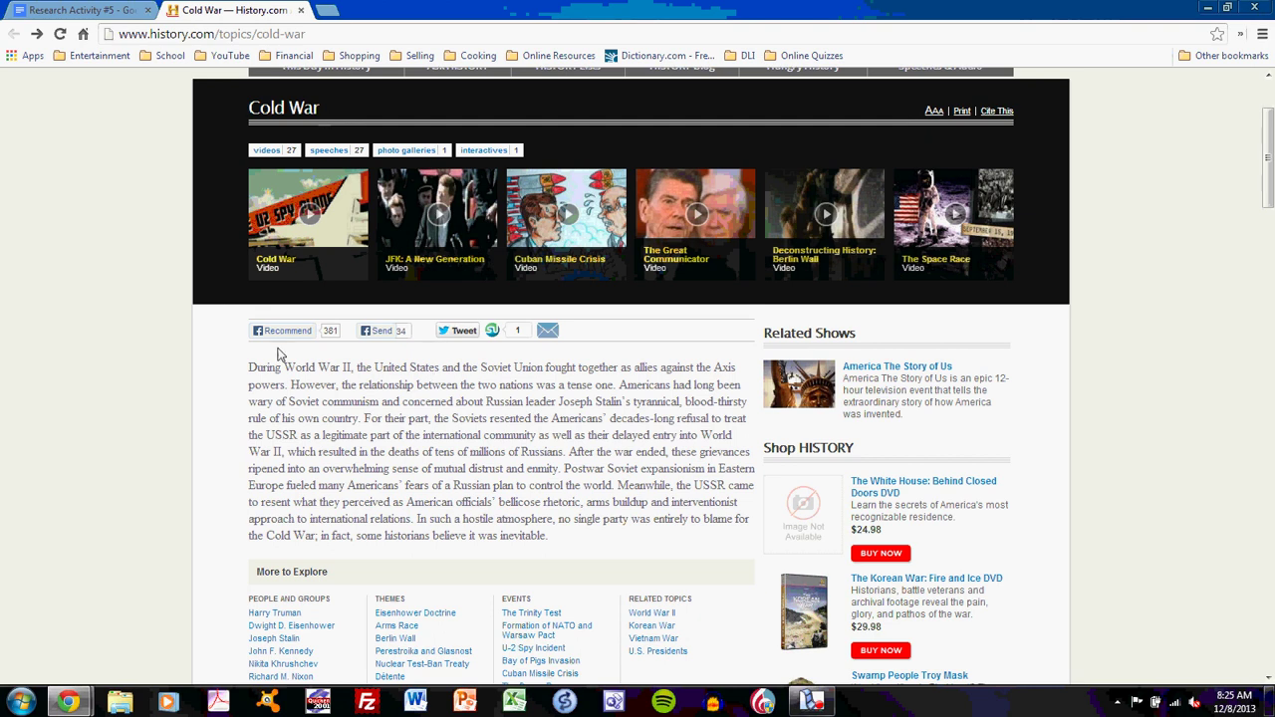
{"action": "scroll", "coordinate": [290, 304], "scroll_direction": "down", "scroll_amount": 20}
{"action": "scroll", "coordinate": [279, 373], "scroll_direction": "down", "scroll_amount": 20}
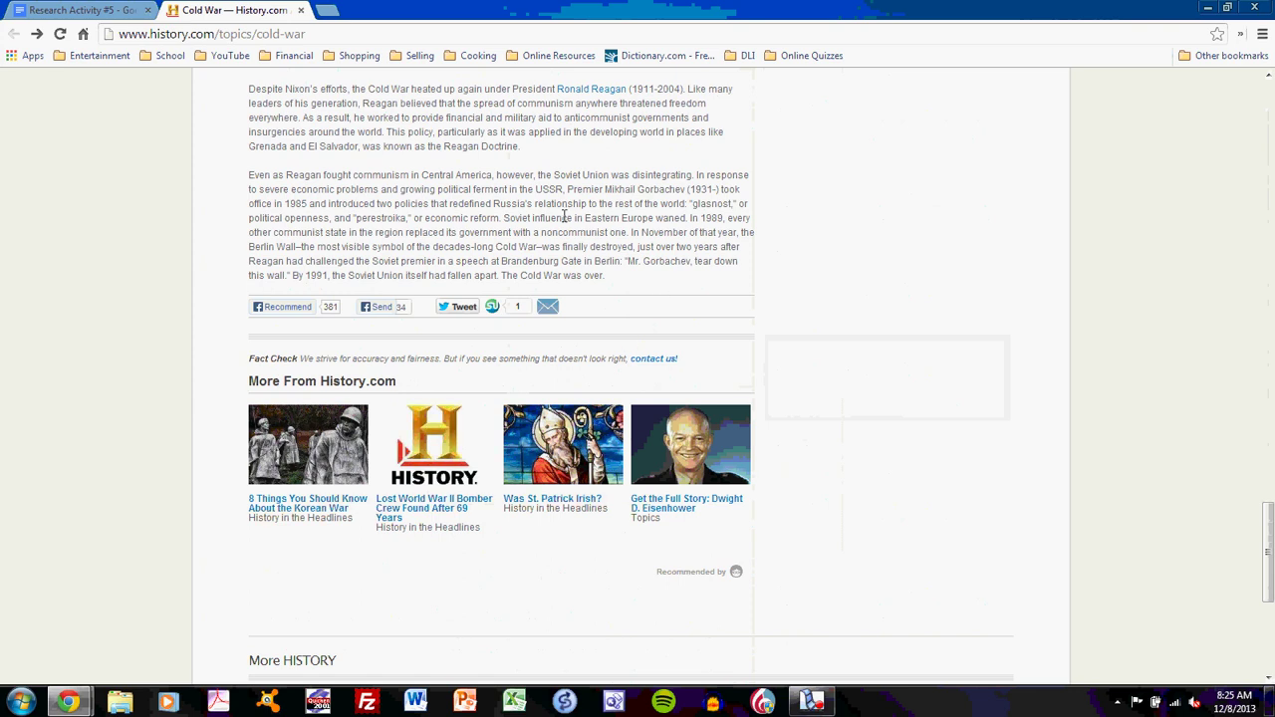
{"action": "left_click", "coordinate": [328, 12]}
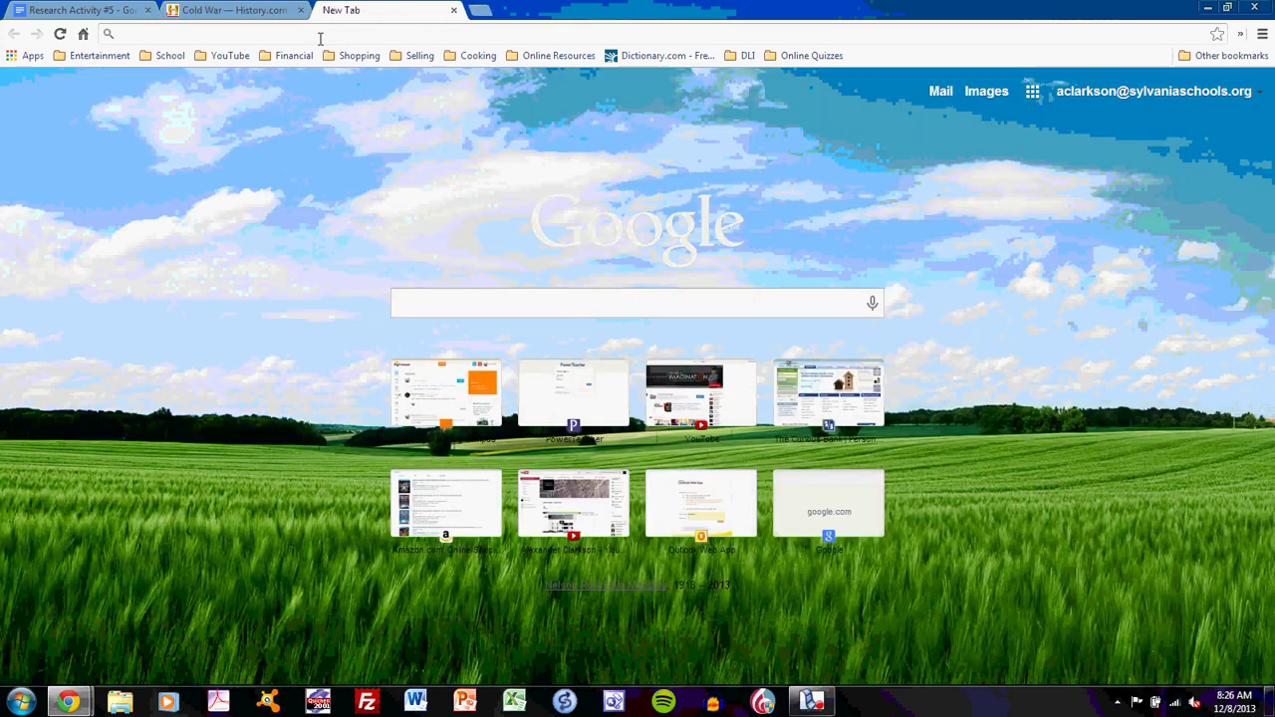
{"action": "type", "text": "cnn.com/studentnews/"}
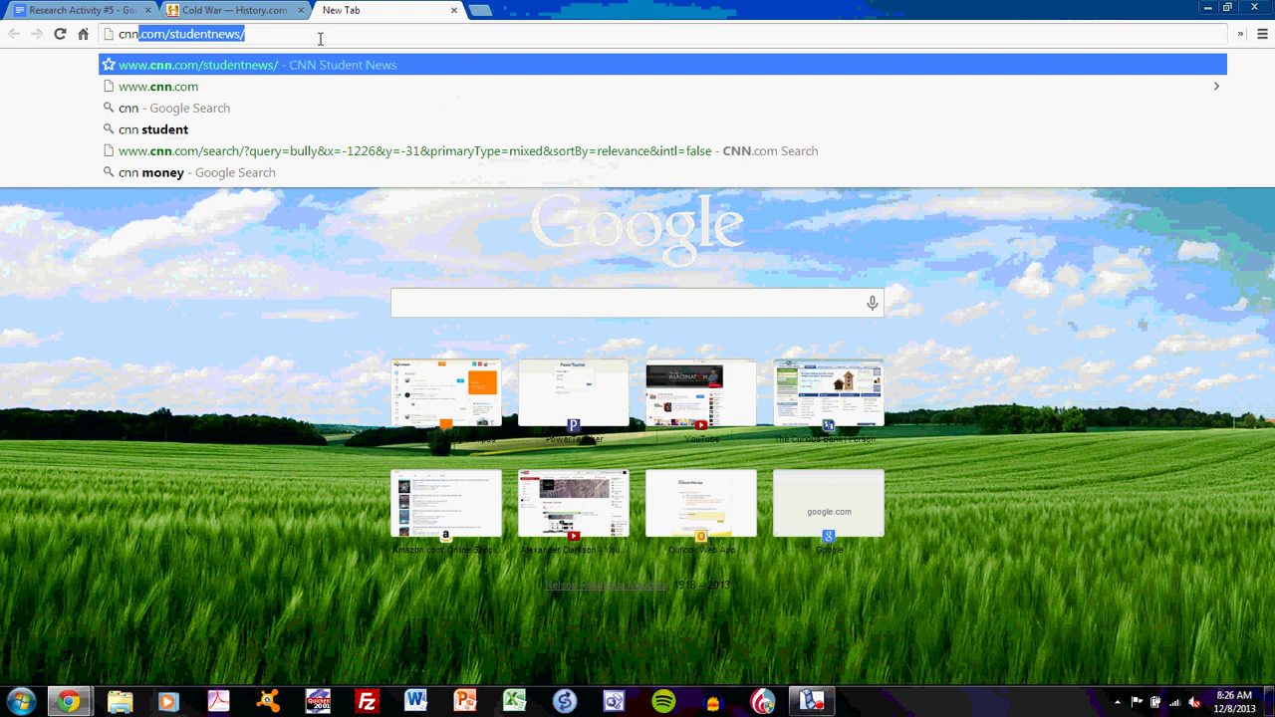
{"action": "key", "text": "Down"}
{"action": "key", "text": "Return"}
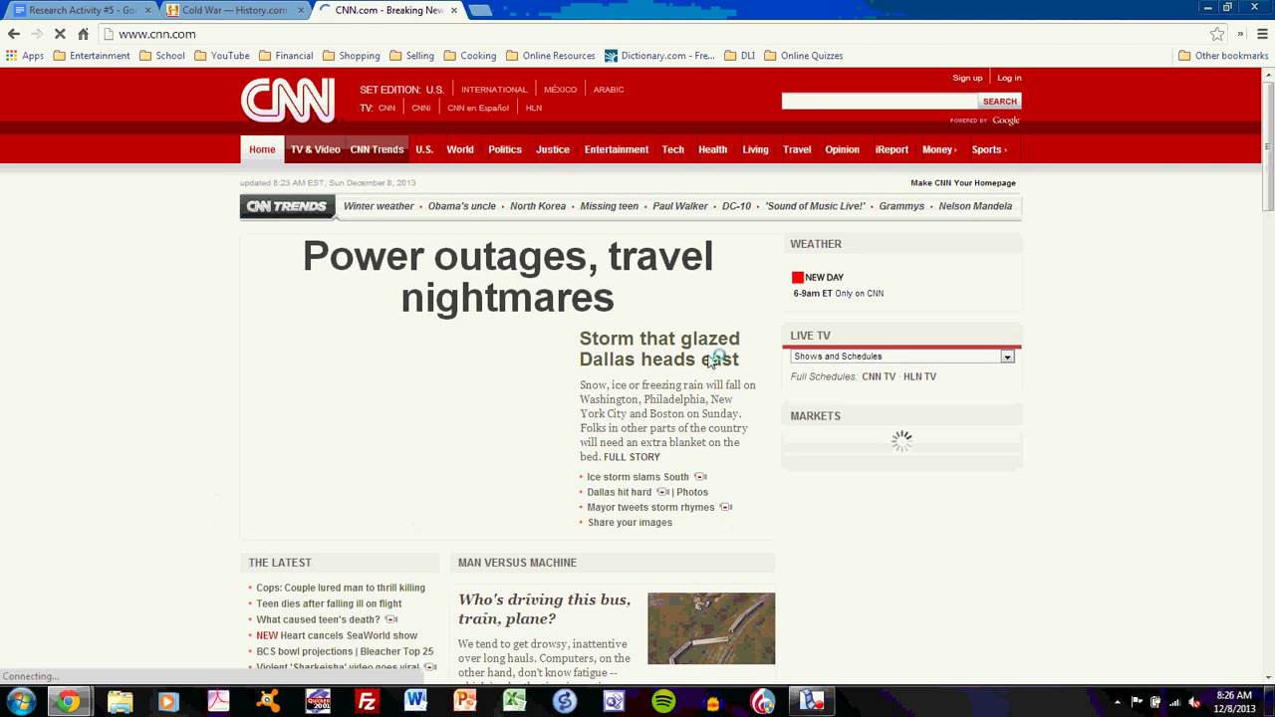
Open the 'Winter storm aims at East Coast' article and highlight its December 7, 2013 date
{"action": "left_click", "coordinate": [664, 351]}
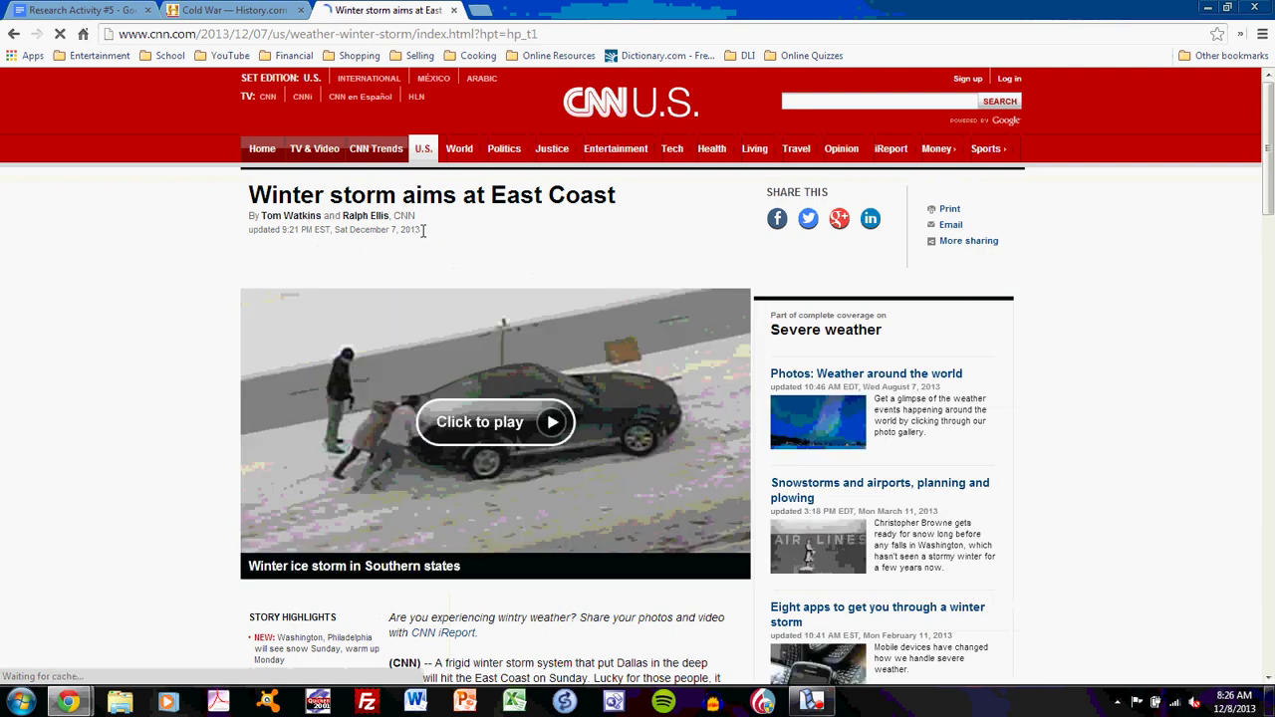
{"action": "left_click_drag", "start_coordinate": [420, 230], "coordinate": [345, 229]}
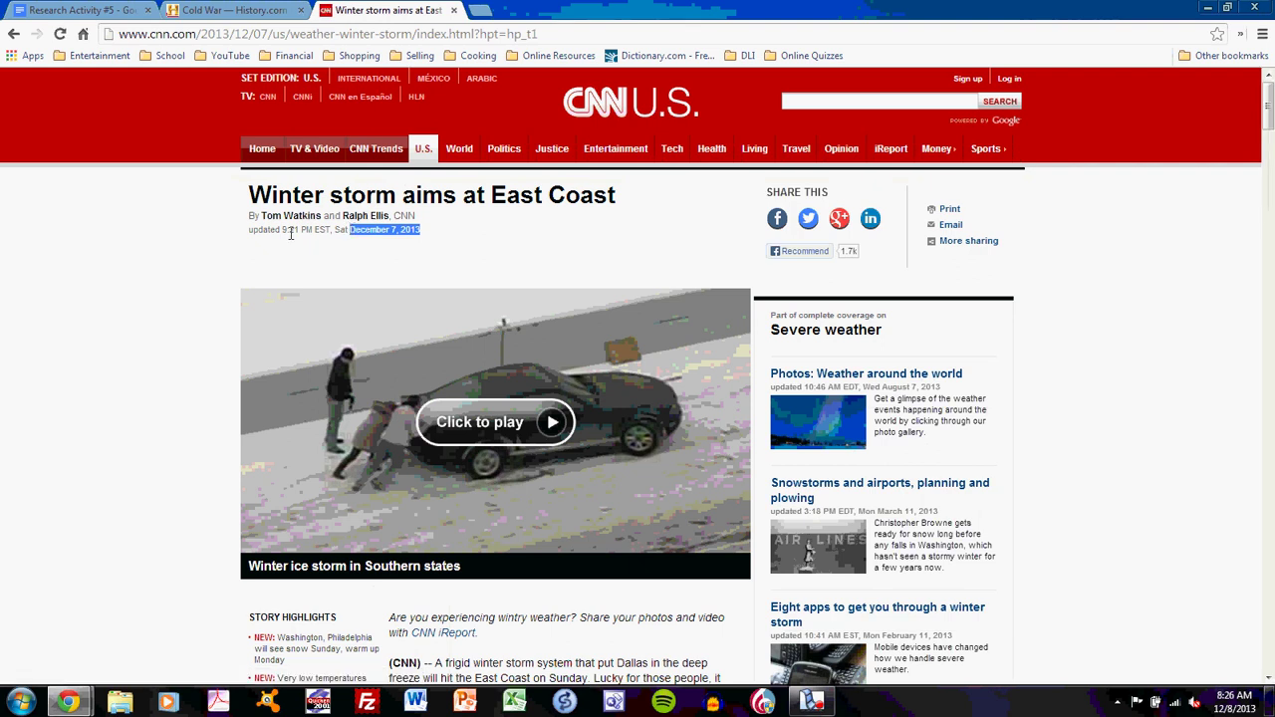
{"action": "left_click", "coordinate": [297, 230]}
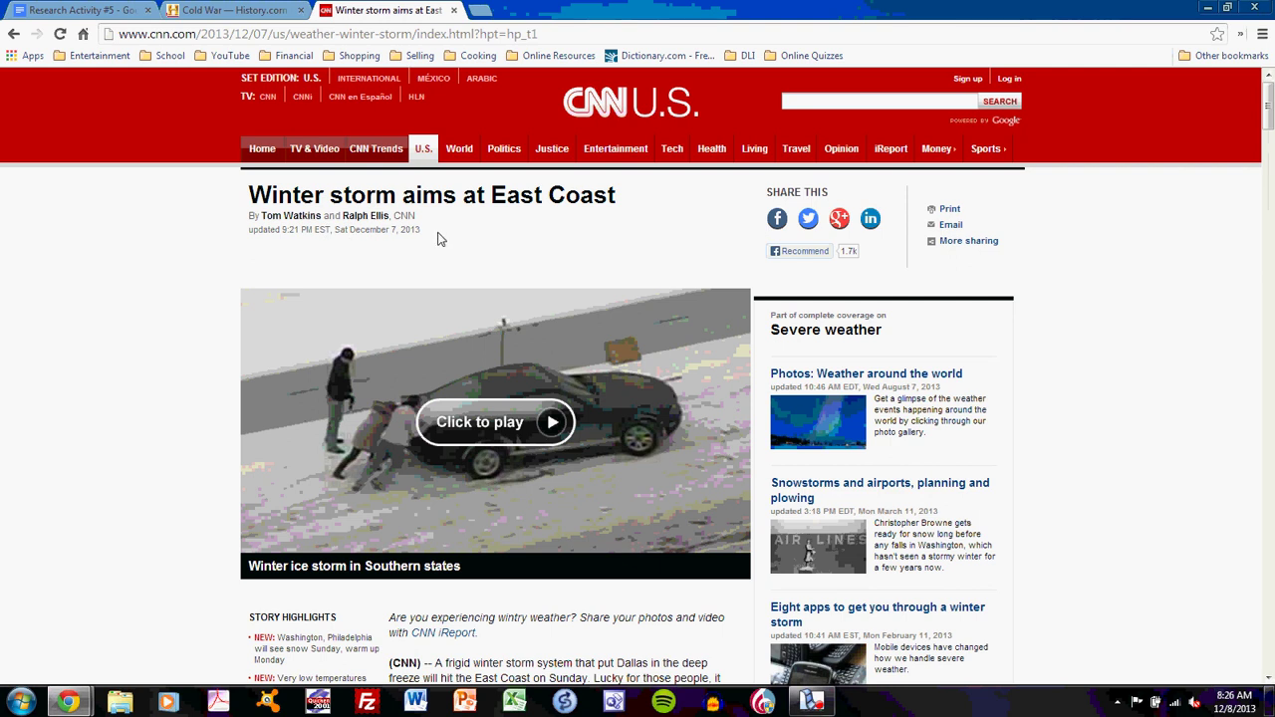
Return to the History.com Cold War tab, scroll up to the header, then jump to the 1996-2013 copyright footer
{"action": "left_click", "coordinate": [232, 10]}
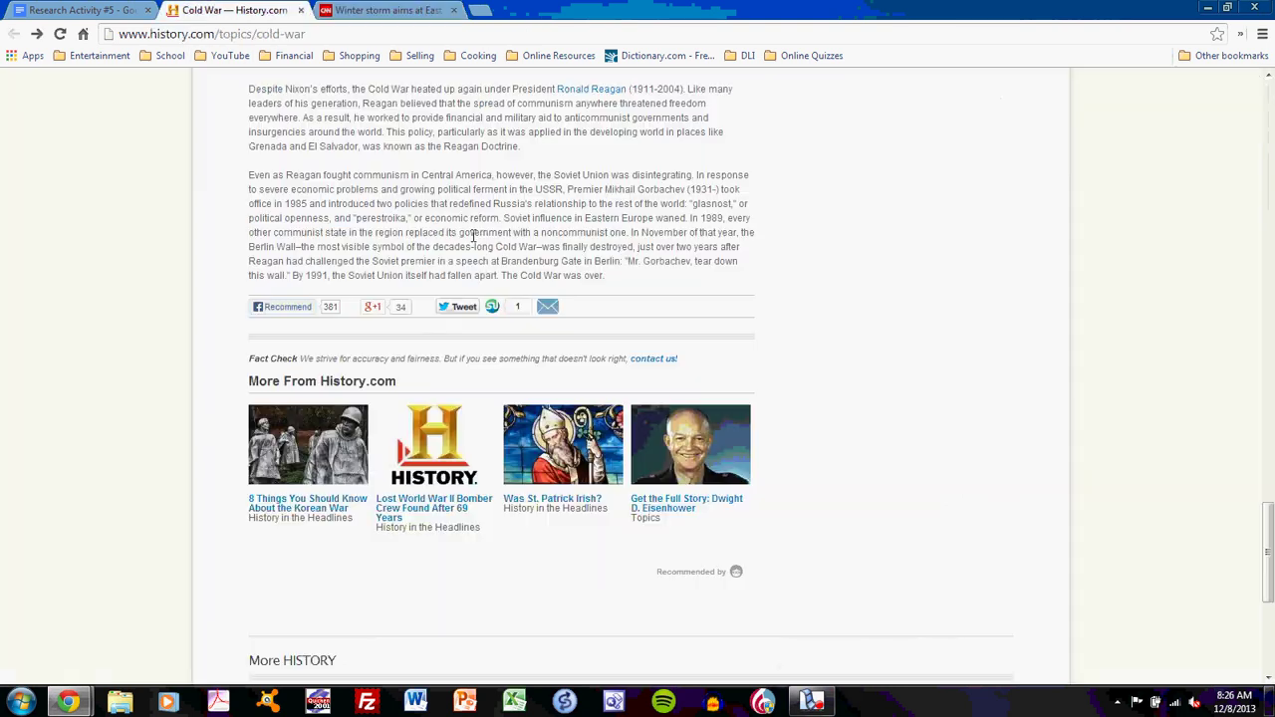
{"action": "scroll", "coordinate": [474, 235], "scroll_direction": "up", "scroll_amount": 20}
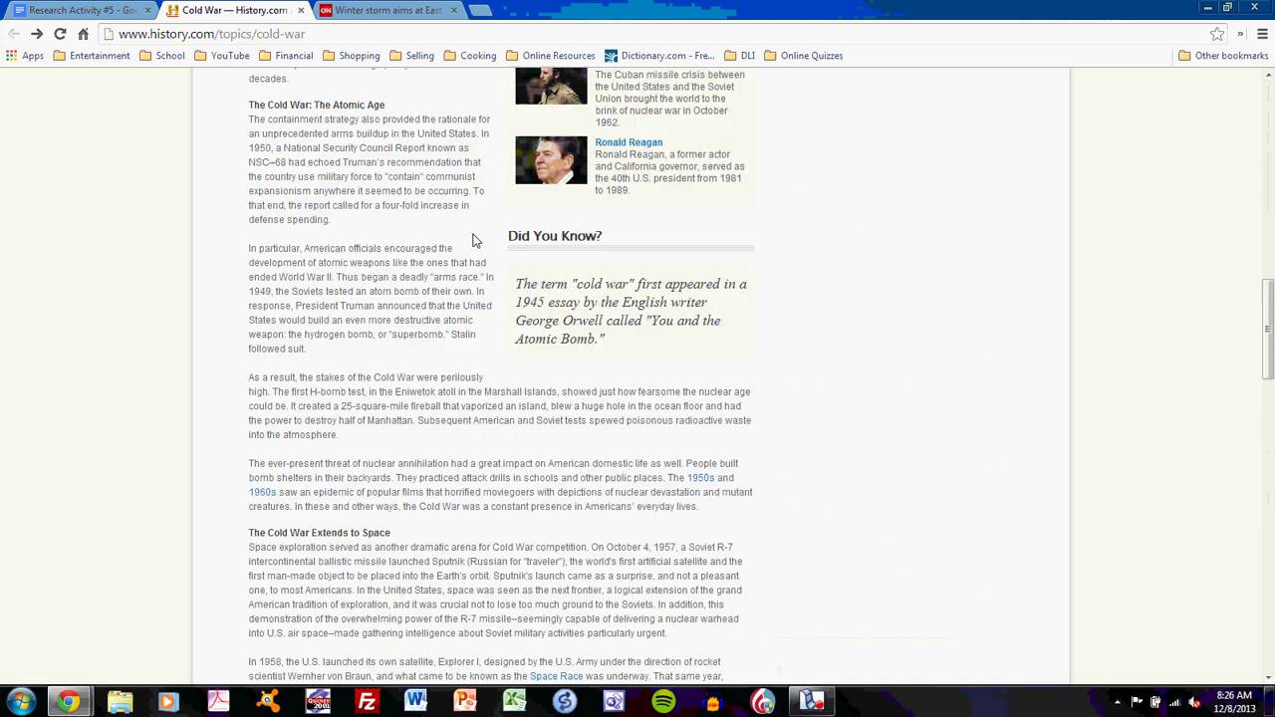
{"action": "scroll", "coordinate": [474, 240], "scroll_direction": "up", "scroll_amount": 4}
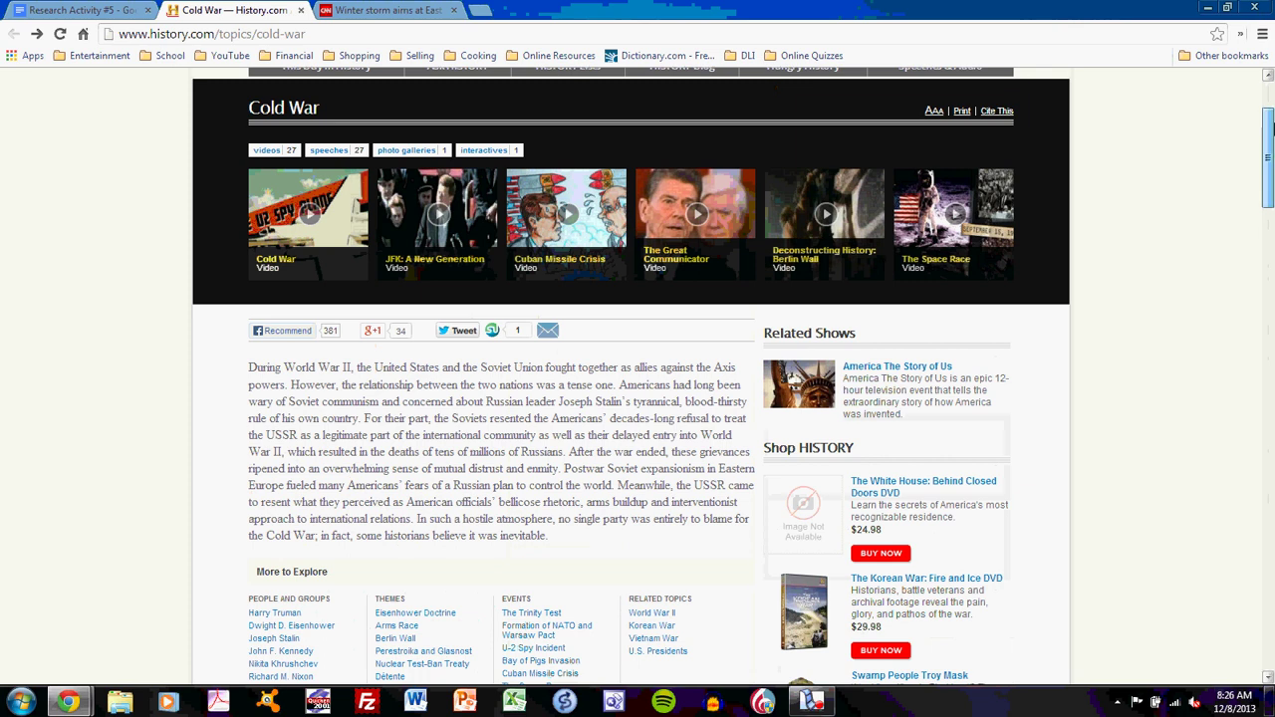
{"action": "left_click_drag", "start_coordinate": [1269, 124], "coordinate": [1270, 645]}
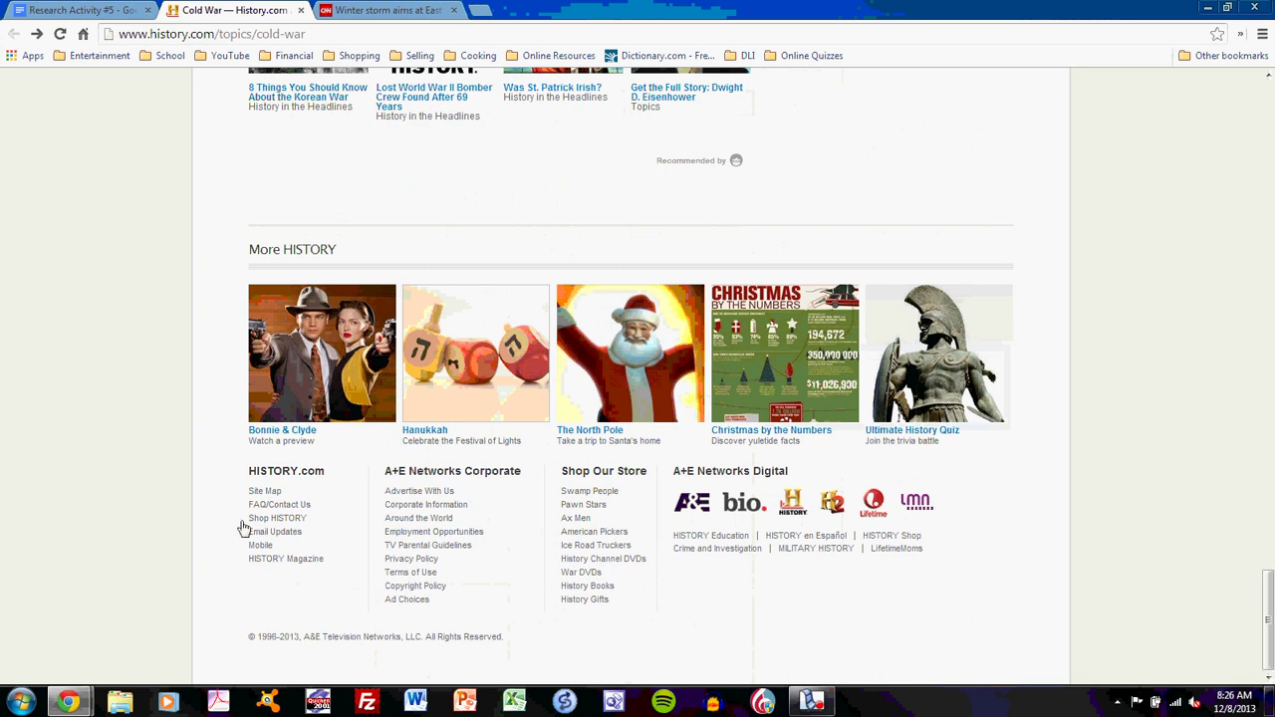
Switch back to the Research Activity #5 tab and place the caret after 'Date of Publication: 2013'
{"action": "left_click", "coordinate": [80, 14]}
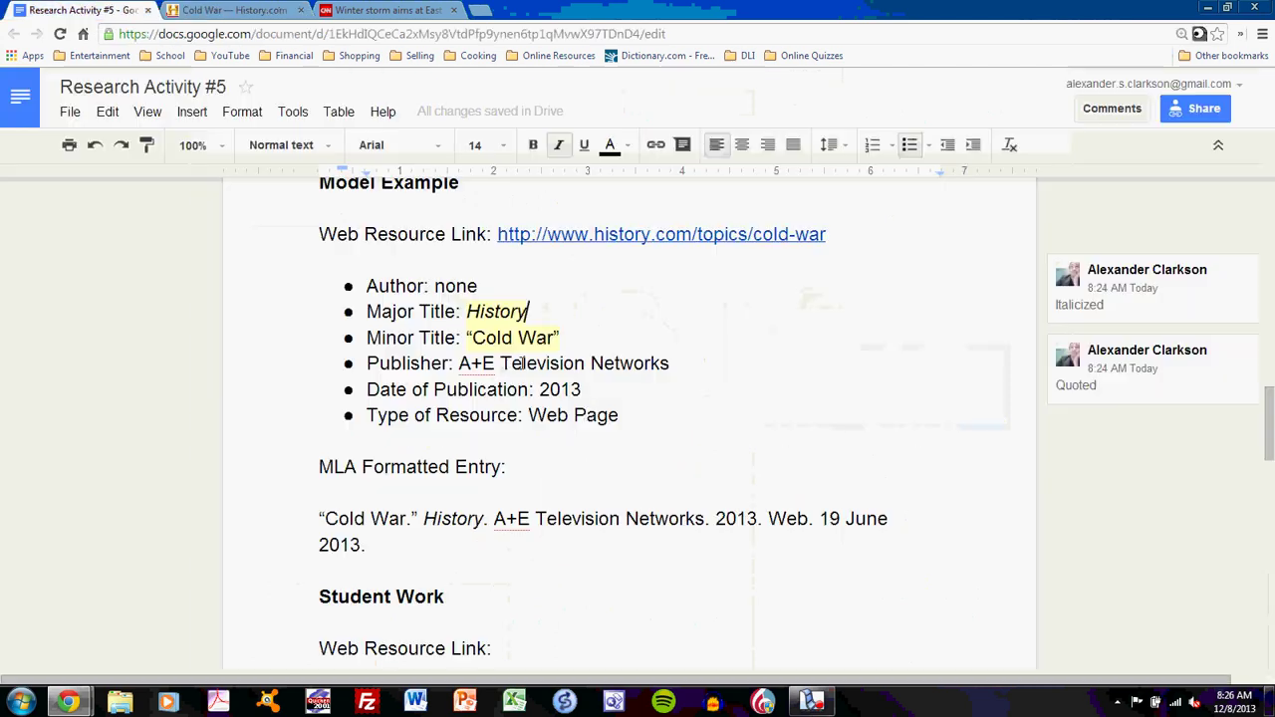
{"action": "left_click", "coordinate": [590, 390]}
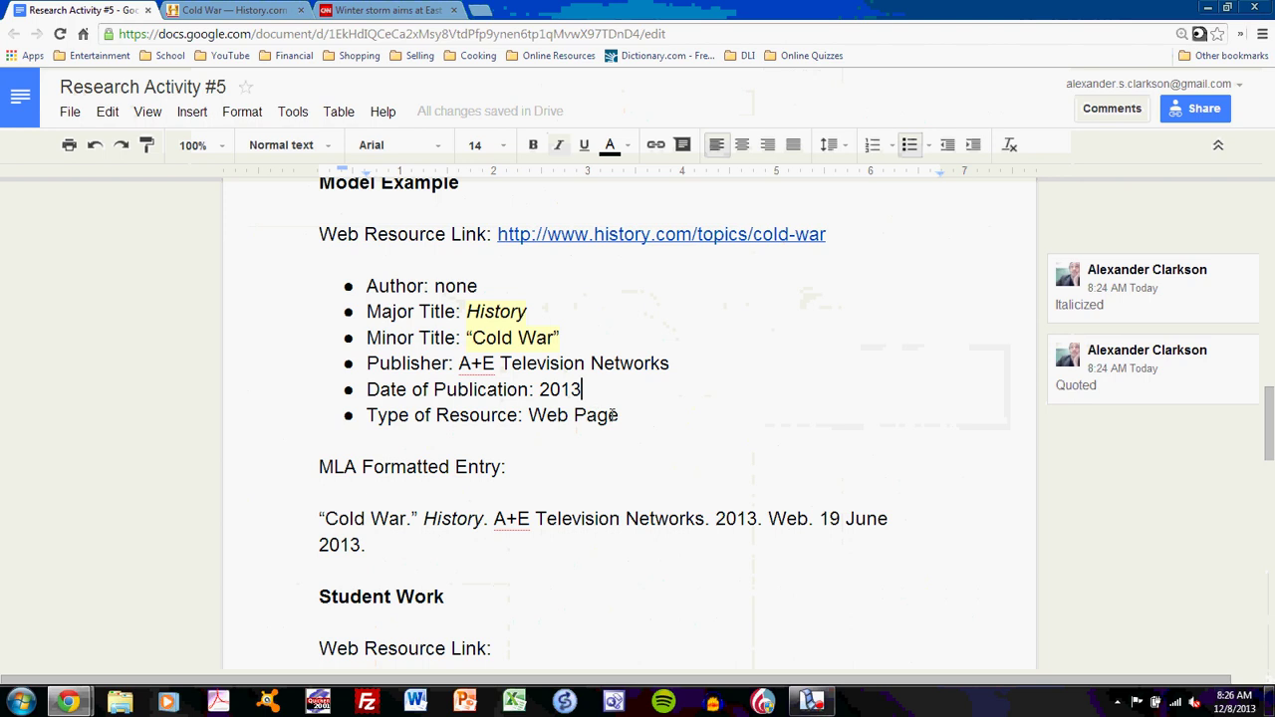
{"action": "left_click", "coordinate": [626, 415]}
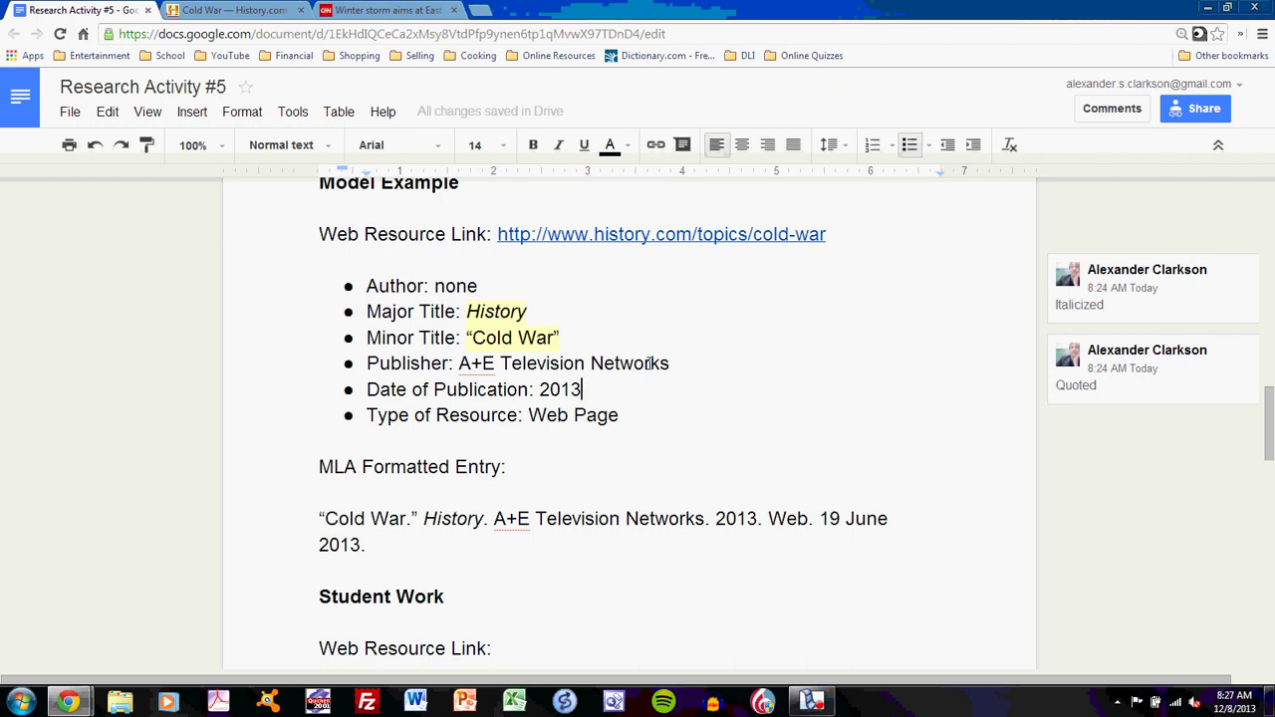
{"action": "scroll", "coordinate": [650, 365], "scroll_direction": "down", "scroll_amount": 2}
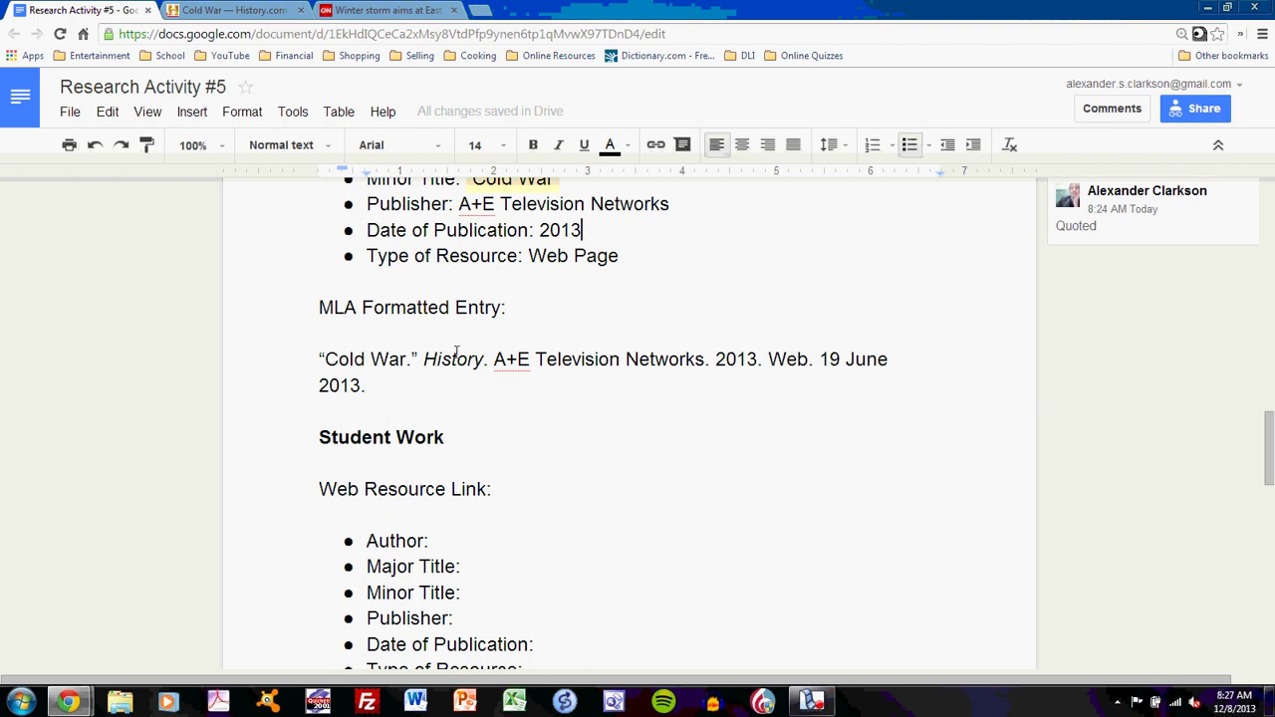
{"action": "scroll", "coordinate": [506, 334], "scroll_direction": "up", "scroll_amount": 2}
{"action": "scroll", "coordinate": [387, 475], "scroll_direction": "down", "scroll_amount": 1}
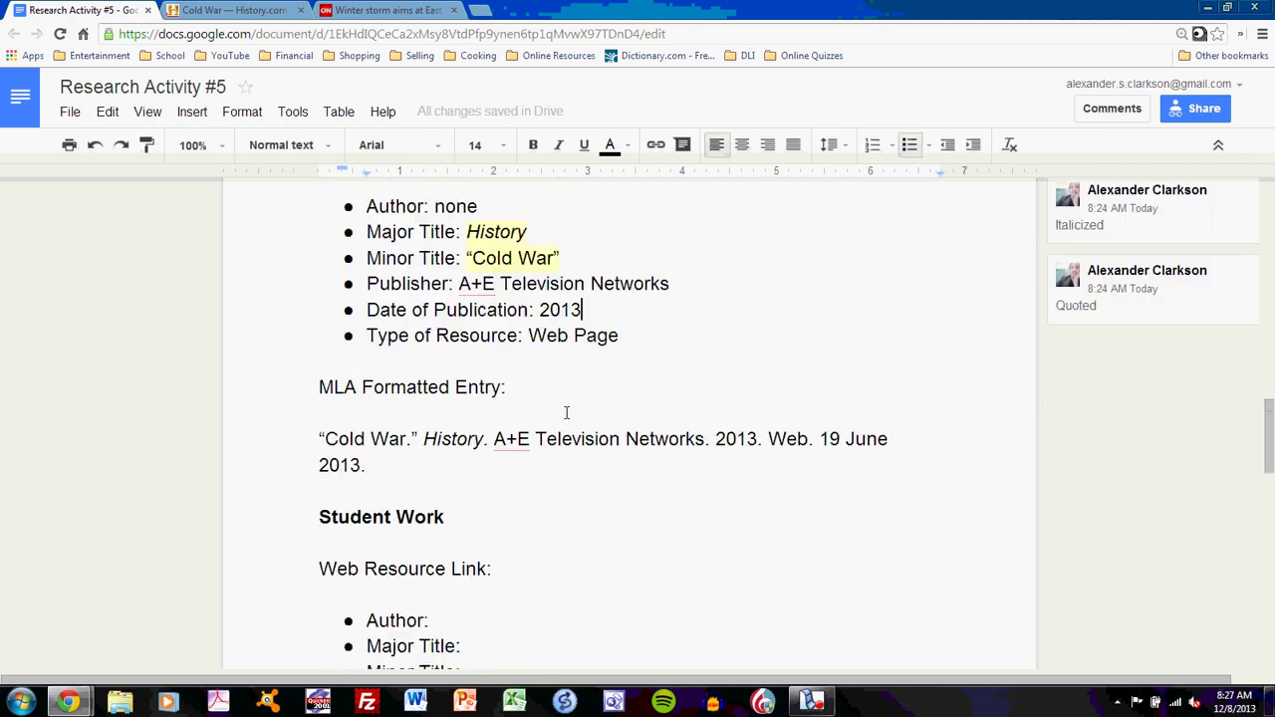
{"action": "left_click_drag", "start_coordinate": [378, 468], "coordinate": [281, 436]}
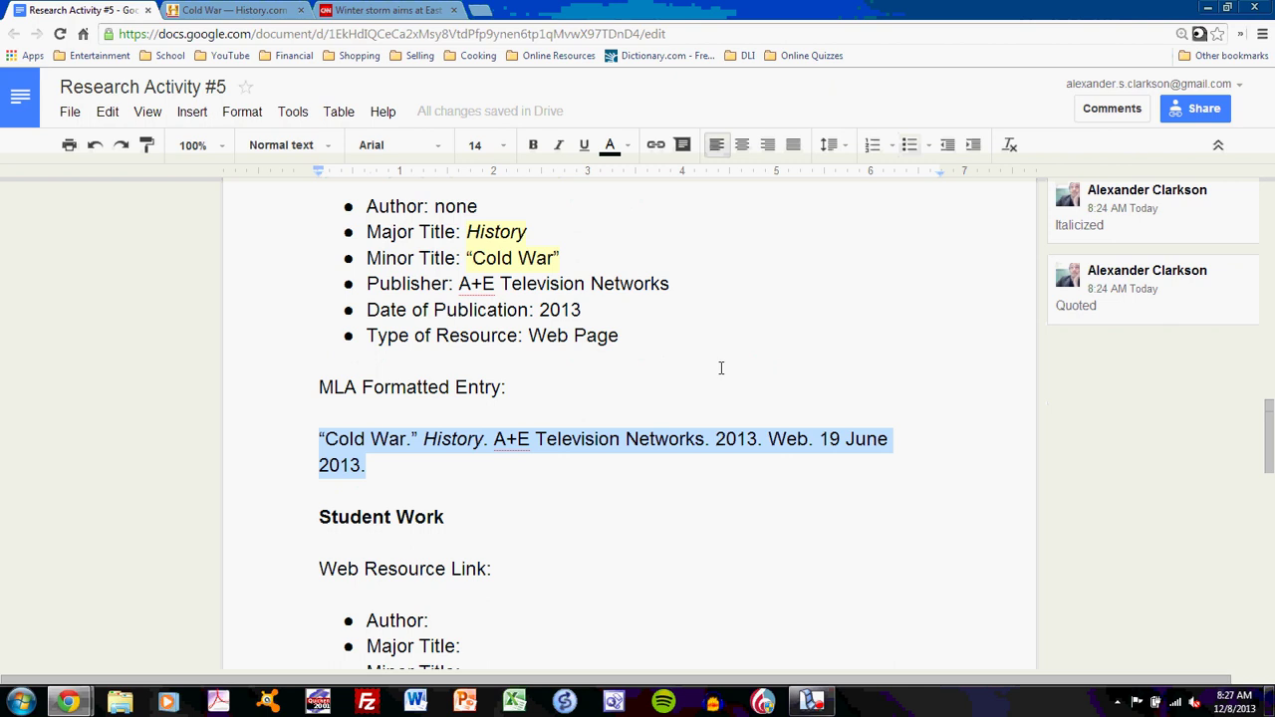
{"action": "left_click", "coordinate": [371, 451]}
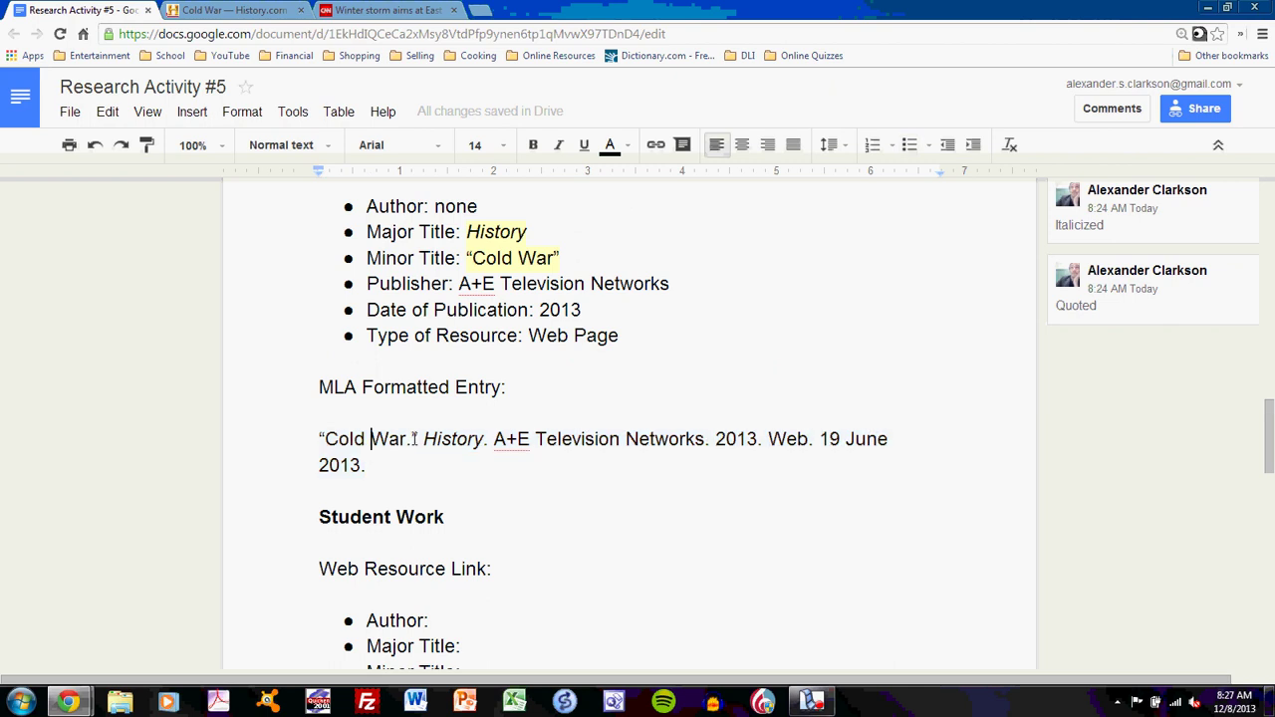
{"action": "left_click", "coordinate": [411, 440]}
{"action": "type", "text": "\""}
{"action": "left_click", "coordinate": [317, 438]}
{"action": "type", "text": "author"}
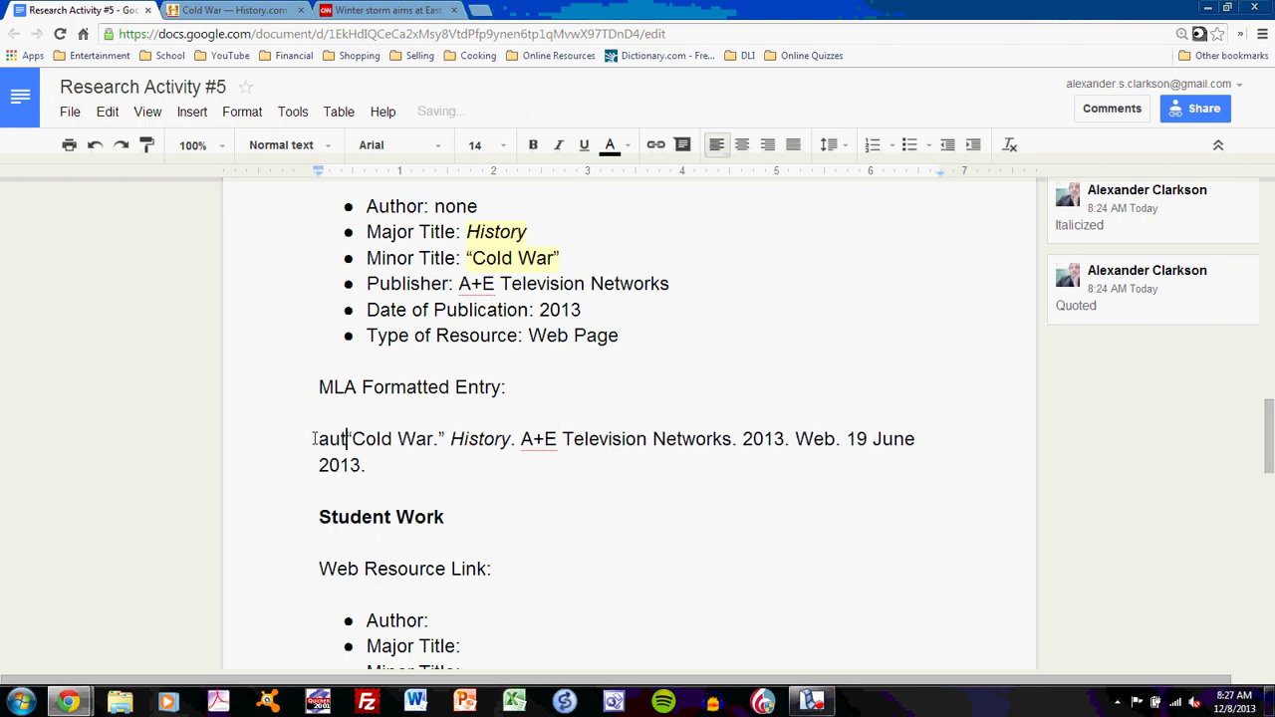
{"action": "key", "text": "BackSpace"}
{"action": "key", "text": "BackSpace"}
{"action": "key", "text": "BackSpace"}
{"action": "key", "text": "BackSpace"}
{"action": "key", "text": "BackSpace"}
{"action": "key", "text": "BackSpace"}
{"action": "key", "text": "BackSpace"}
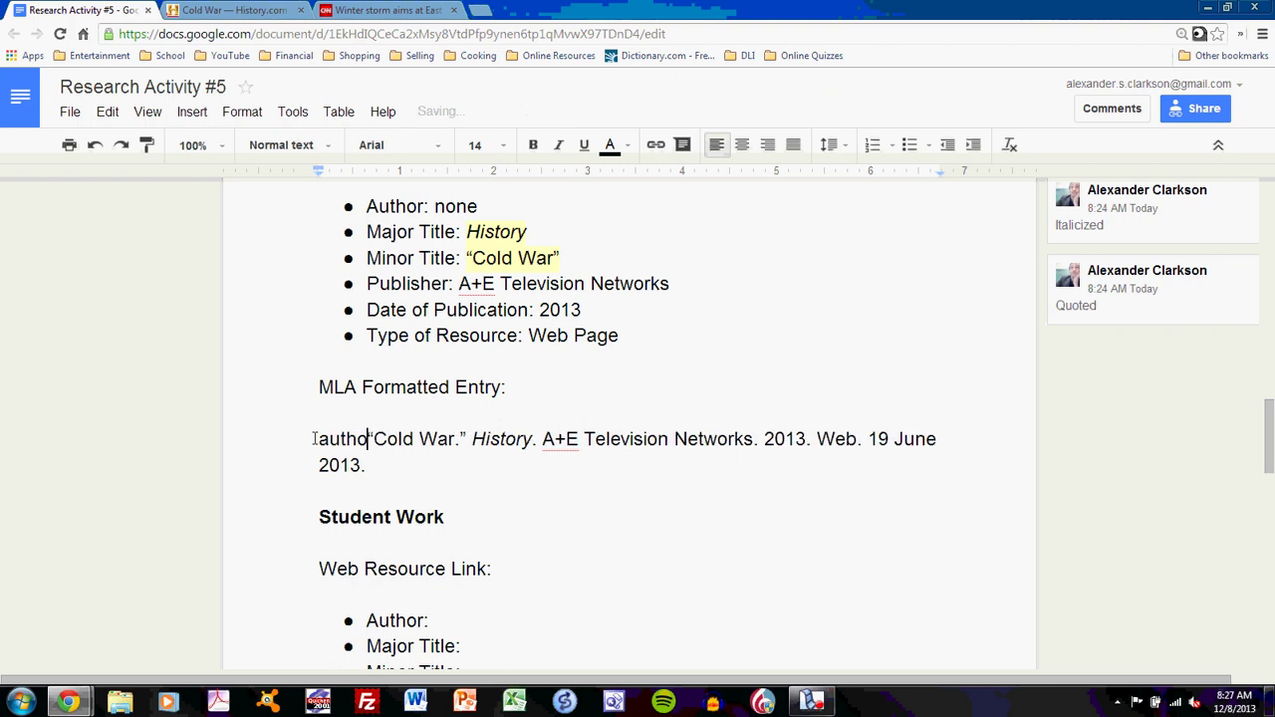
{"action": "type", "text": "Last Name"}
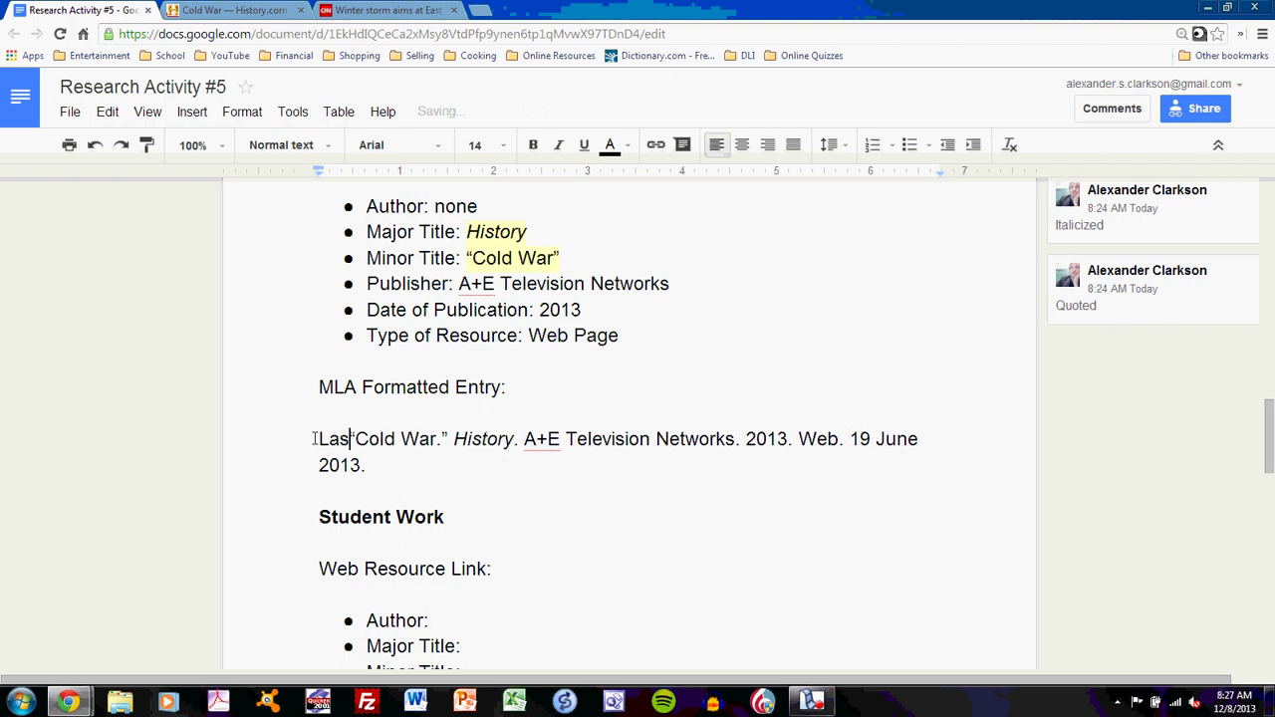
{"action": "type", "text": ", F"}
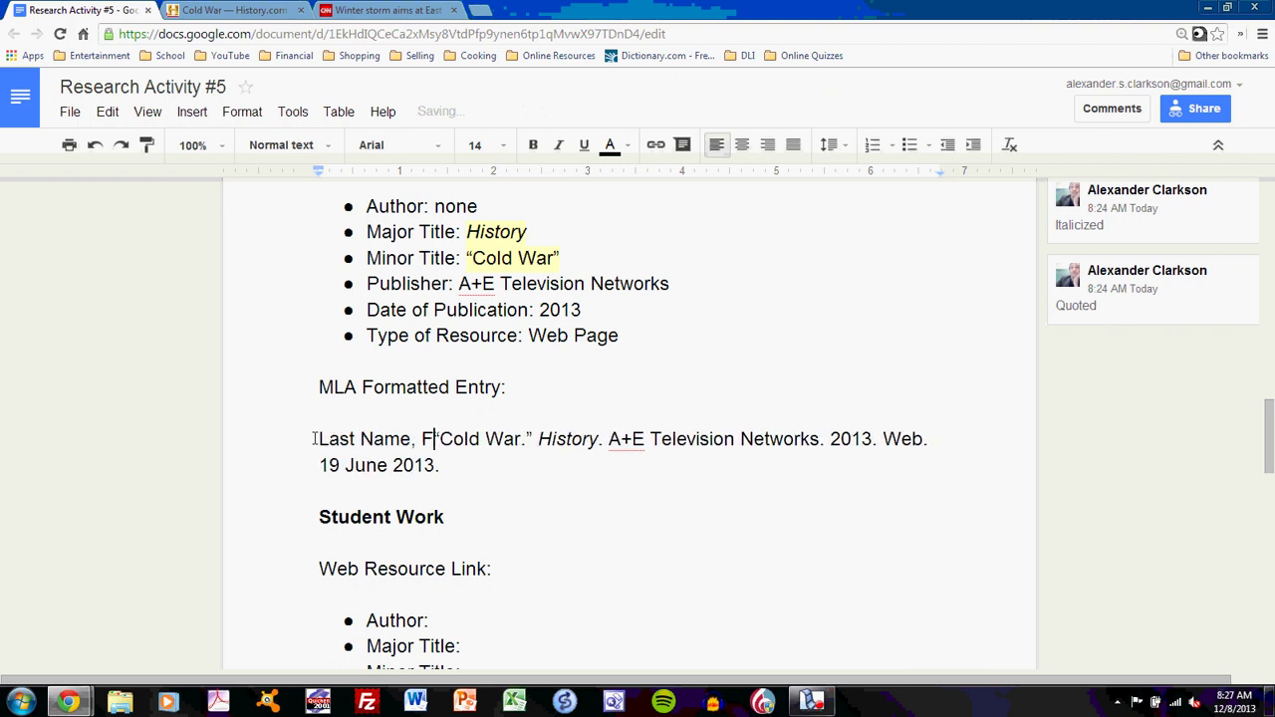
{"action": "type", "text": "irst Name"}
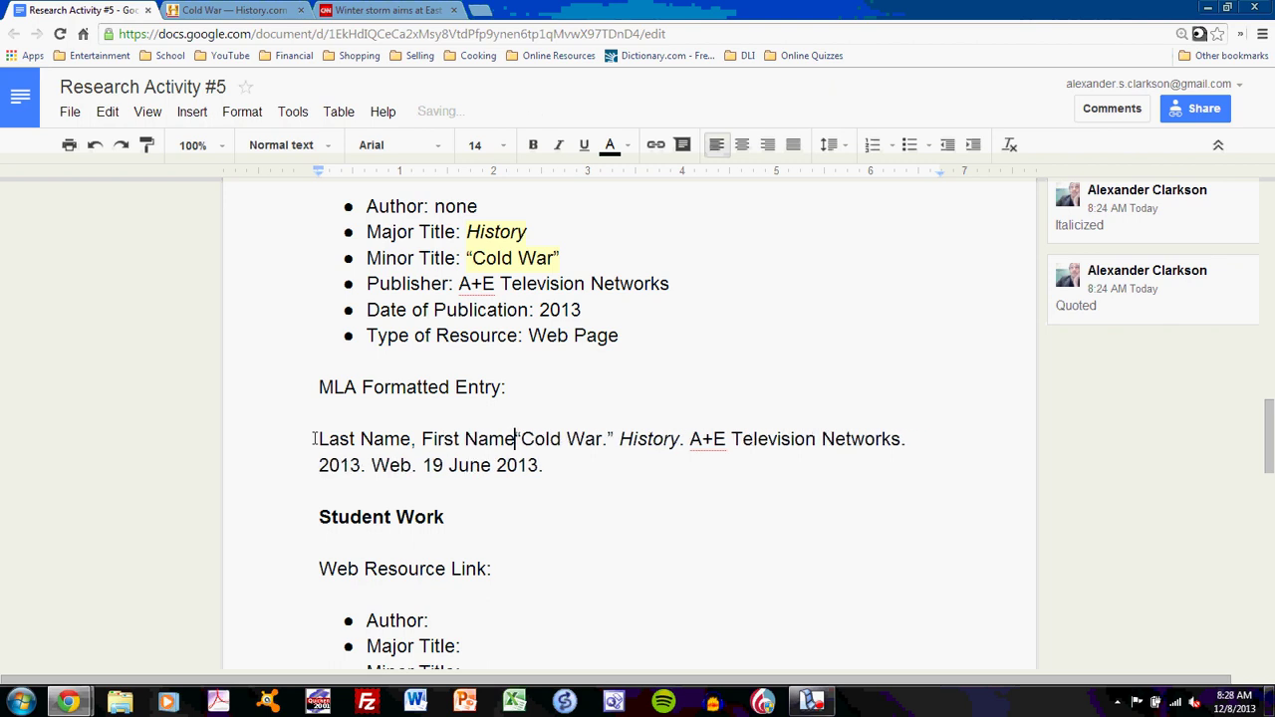
{"action": "type", "text": "."}
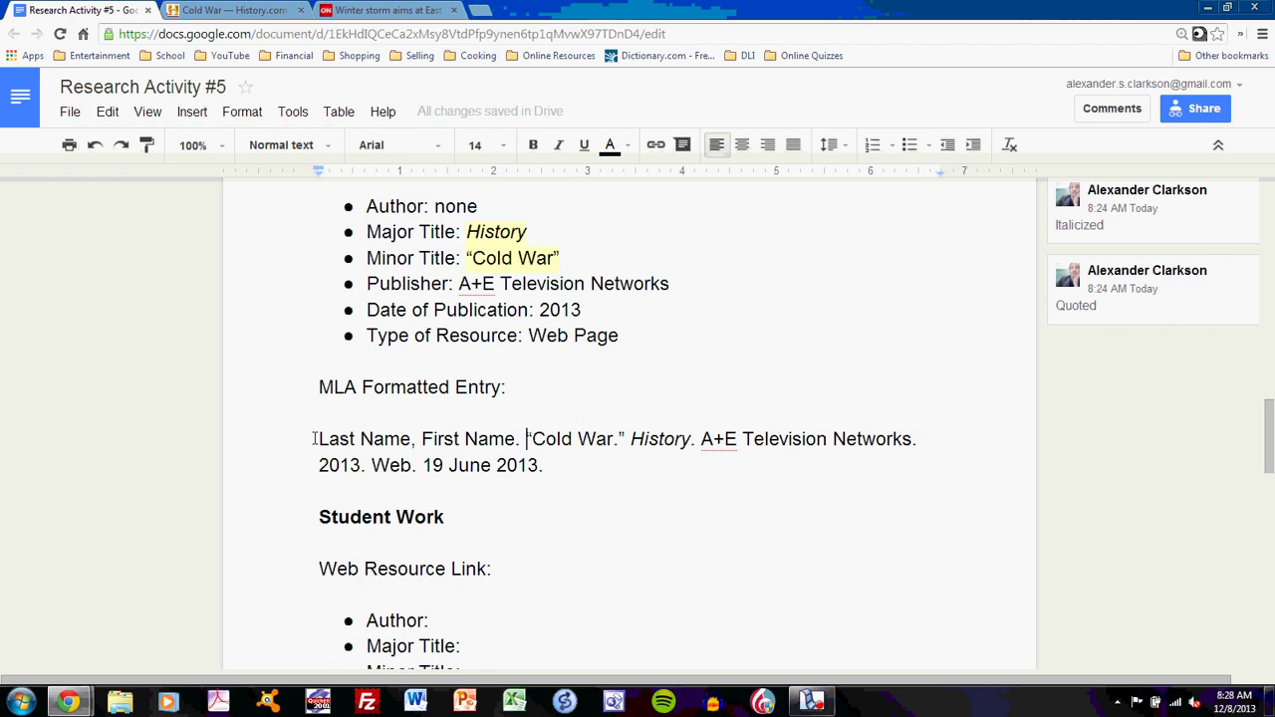
{"action": "key", "text": "BackSpace"}
{"action": "key", "text": "BackSpace"}
{"action": "key", "text": "BackSpace"}
{"action": "key", "text": "BackSpace"}
{"action": "key", "text": "BackSpace"}
{"action": "key", "text": "BackSpace"}
{"action": "key", "text": "BackSpace"}
{"action": "key", "text": "BackSpace"}
{"action": "key", "text": "BackSpace"}
{"action": "key", "text": "BackSpace"}
{"action": "key", "text": "BackSpace"}
{"action": "key", "text": "BackSpace"}
{"action": "key", "text": "BackSpace"}
{"action": "key", "text": "BackSpace"}
{"action": "key", "text": "BackSpace"}
{"action": "key", "text": "BackSpace"}
{"action": "key", "text": "BackSpace"}
{"action": "key", "text": "BackSpace"}
{"action": "key", "text": "BackSpace"}
{"action": "key", "text": "BackSpace"}
{"action": "key", "text": "BackSpace"}
{"action": "key", "text": "BackSpace"}
{"action": "key", "text": "BackSpace"}
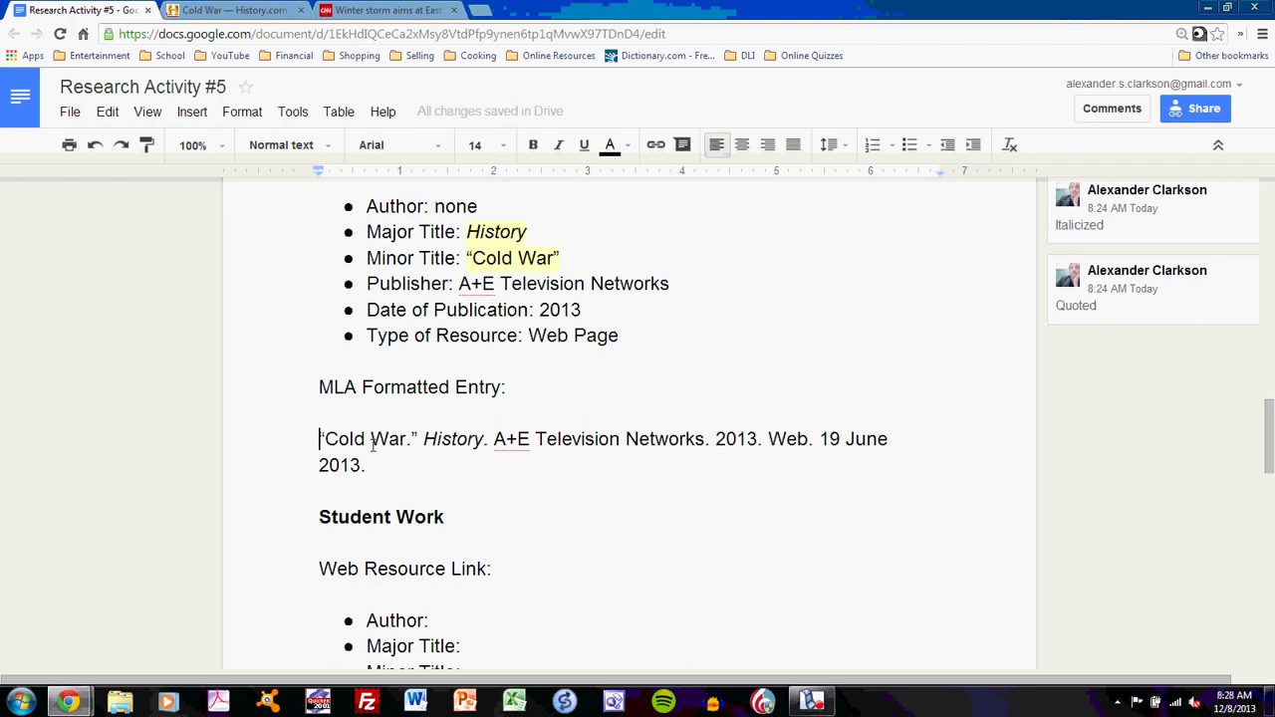
In the MLA entry, replace the period after 'A+E Television Networks' with a comma
{"action": "left_click", "coordinate": [454, 440]}
{"action": "left_click", "coordinate": [495, 439]}
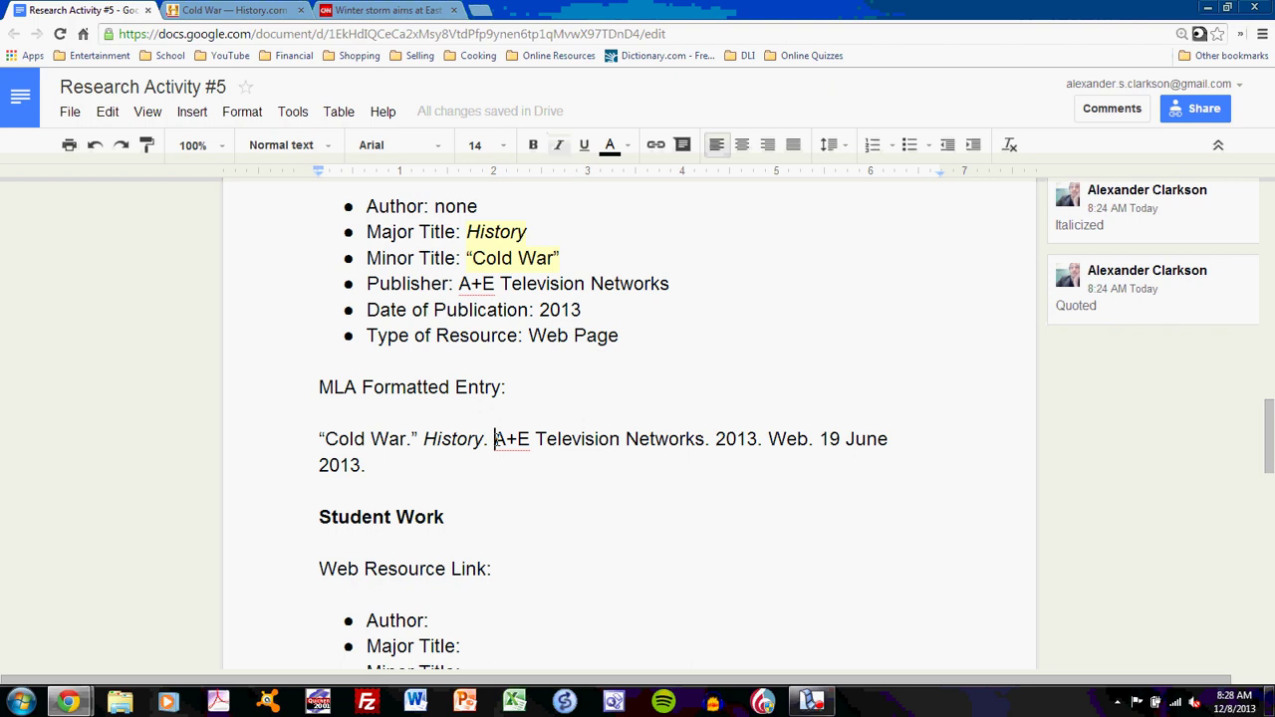
{"action": "left_click", "coordinate": [711, 440]}
{"action": "key", "text": "BackSpace"}
{"action": "type", "text": ","}
{"action": "key", "text": "ctrl+i"}
Add a period after 'Cold War' inside the quotes, retype the period after 'Web', and remove the comma after 'Networks'
{"action": "left_click", "coordinate": [407, 439]}
{"action": "type", "text": "."}
{"action": "left_click", "coordinate": [490, 440]}
{"action": "left_click", "coordinate": [763, 439]}
{"action": "left_click", "coordinate": [814, 439]}
{"action": "key", "text": "BackSpace"}
{"action": "type", "text": "."}
{"action": "left_click", "coordinate": [710, 442]}
{"action": "key", "text": "BackSpace"}
{"action": "left_click", "coordinate": [405, 439]}
Select the Model Example text from the Web Resource Link line down through the MLA citation
{"action": "scroll", "coordinate": [483, 473], "scroll_direction": "up", "scroll_amount": 7}
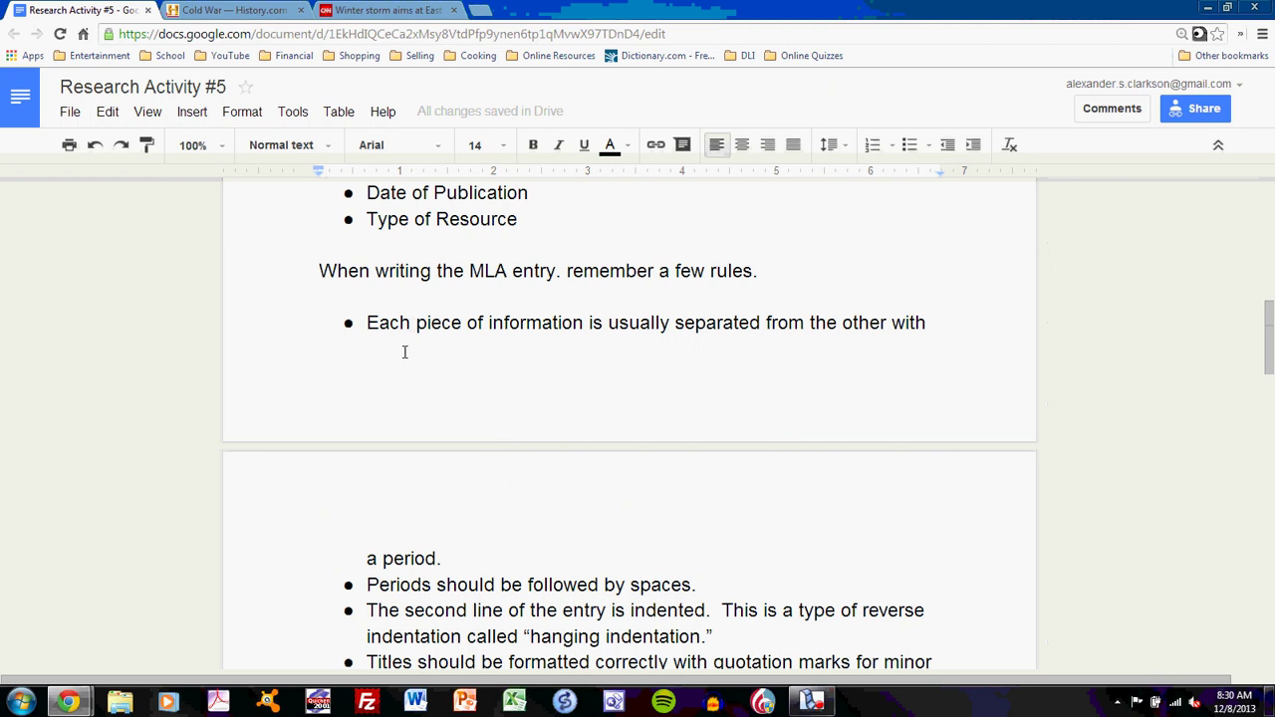
{"action": "scroll", "coordinate": [404, 356], "scroll_direction": "down", "scroll_amount": 1}
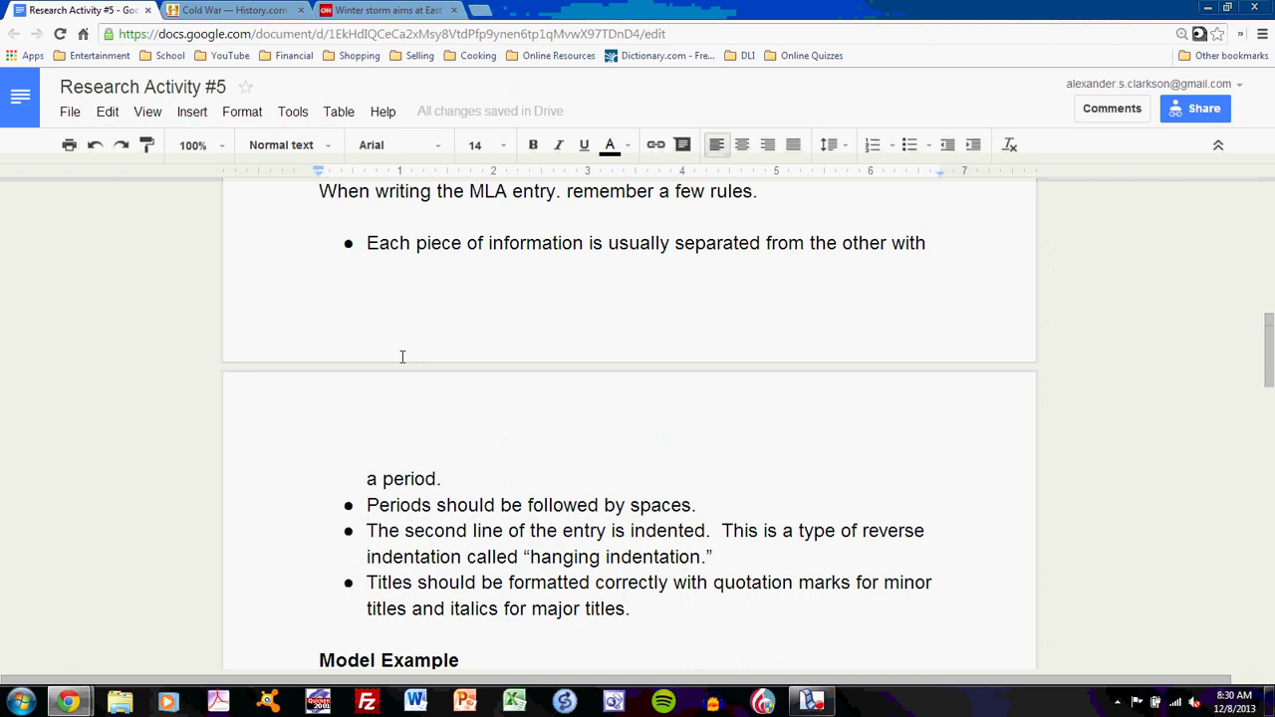
{"action": "scroll", "coordinate": [402, 357], "scroll_direction": "down", "scroll_amount": 6}
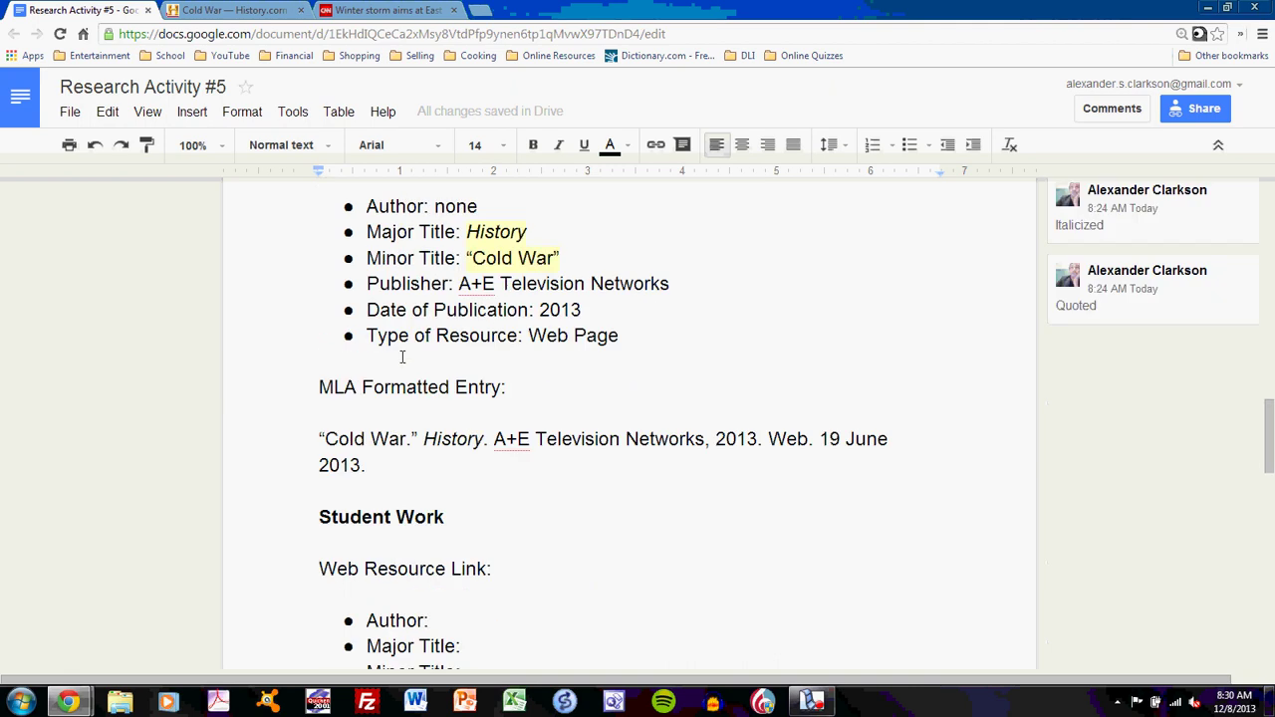
{"action": "scroll", "coordinate": [322, 356], "scroll_direction": "down", "scroll_amount": 3}
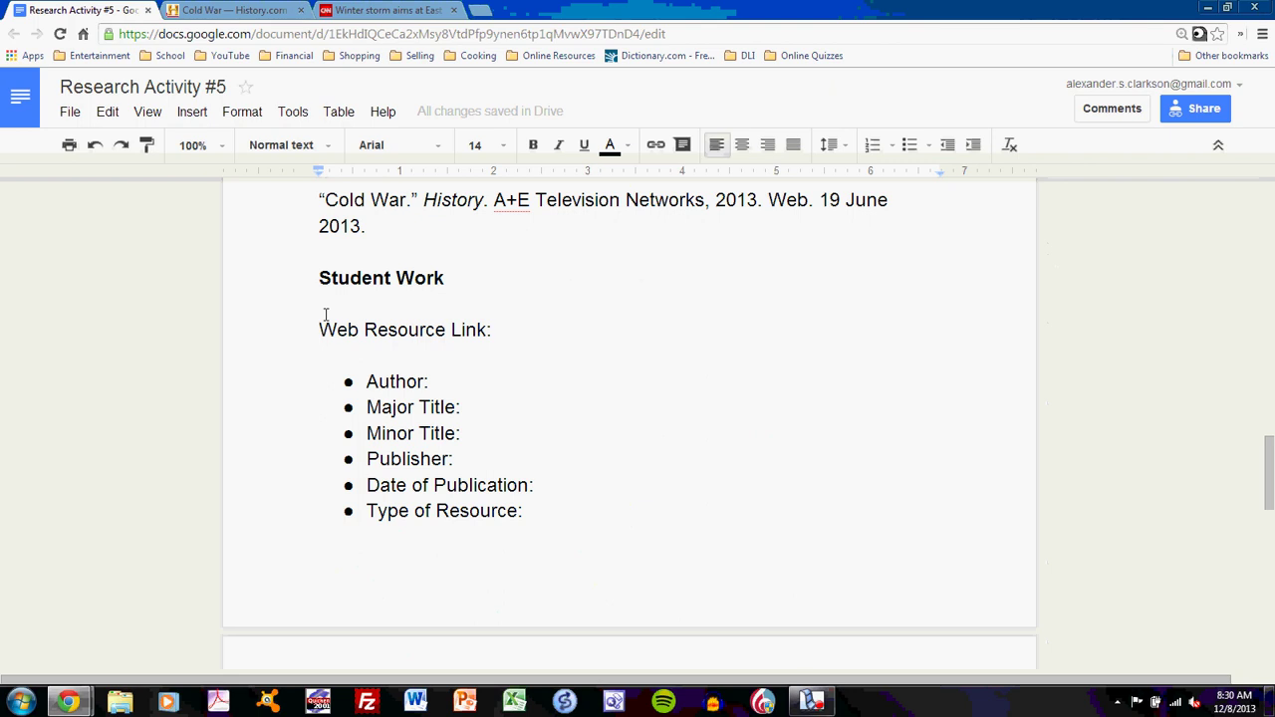
{"action": "left_click", "coordinate": [498, 330]}
{"action": "left_click", "coordinate": [446, 379]}
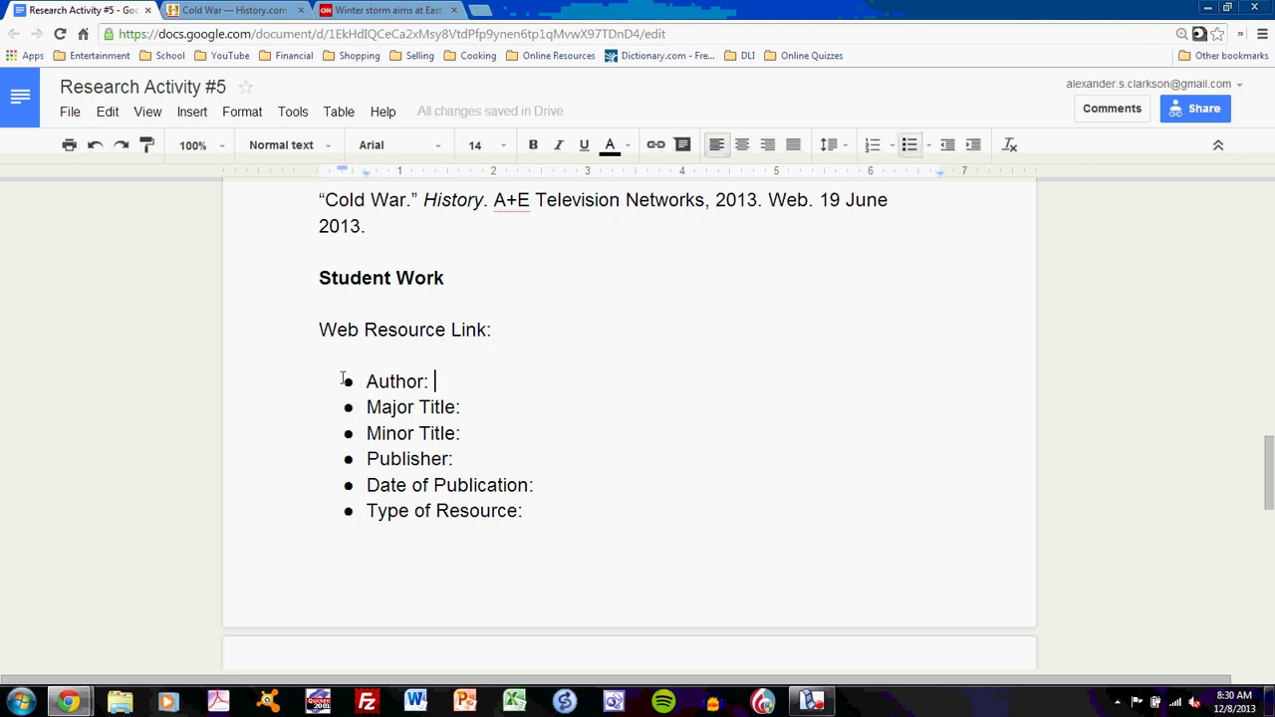
{"action": "scroll", "coordinate": [321, 376], "scroll_direction": "down", "scroll_amount": 1}
{"action": "scroll", "coordinate": [321, 376], "scroll_direction": "down", "scroll_amount": 5}
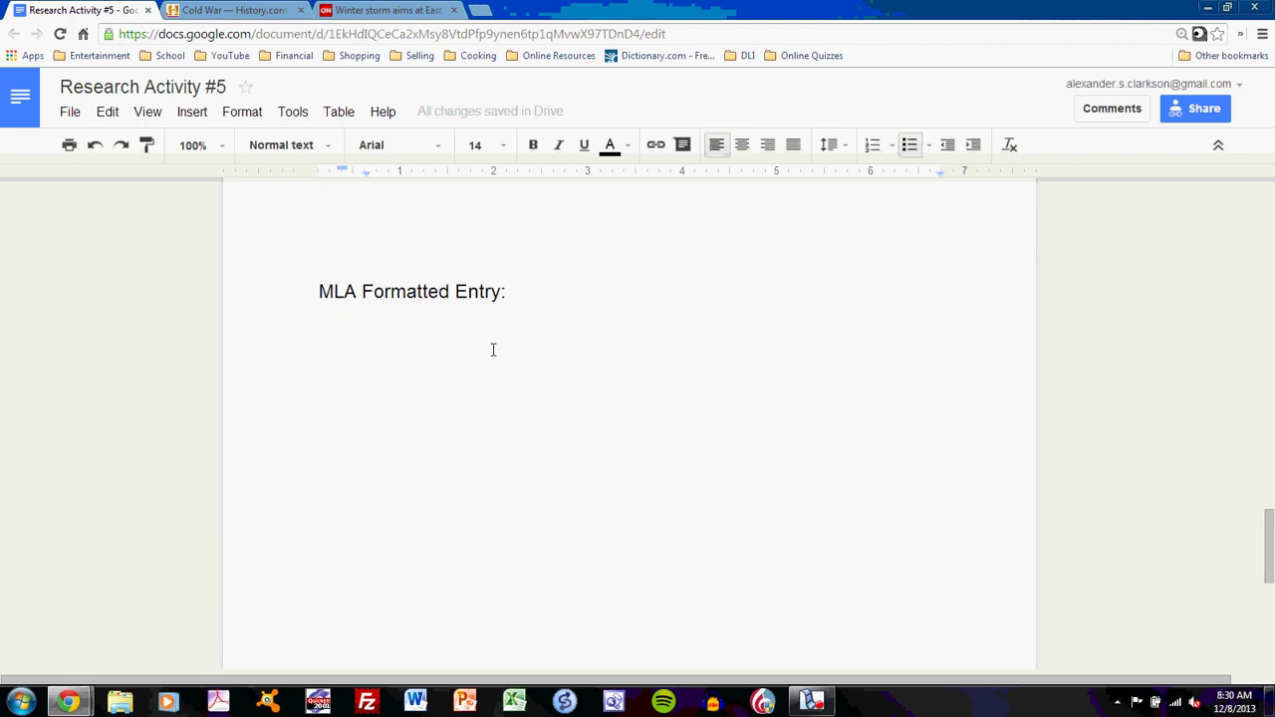
{"action": "scroll", "coordinate": [493, 350], "scroll_direction": "up", "scroll_amount": 10}
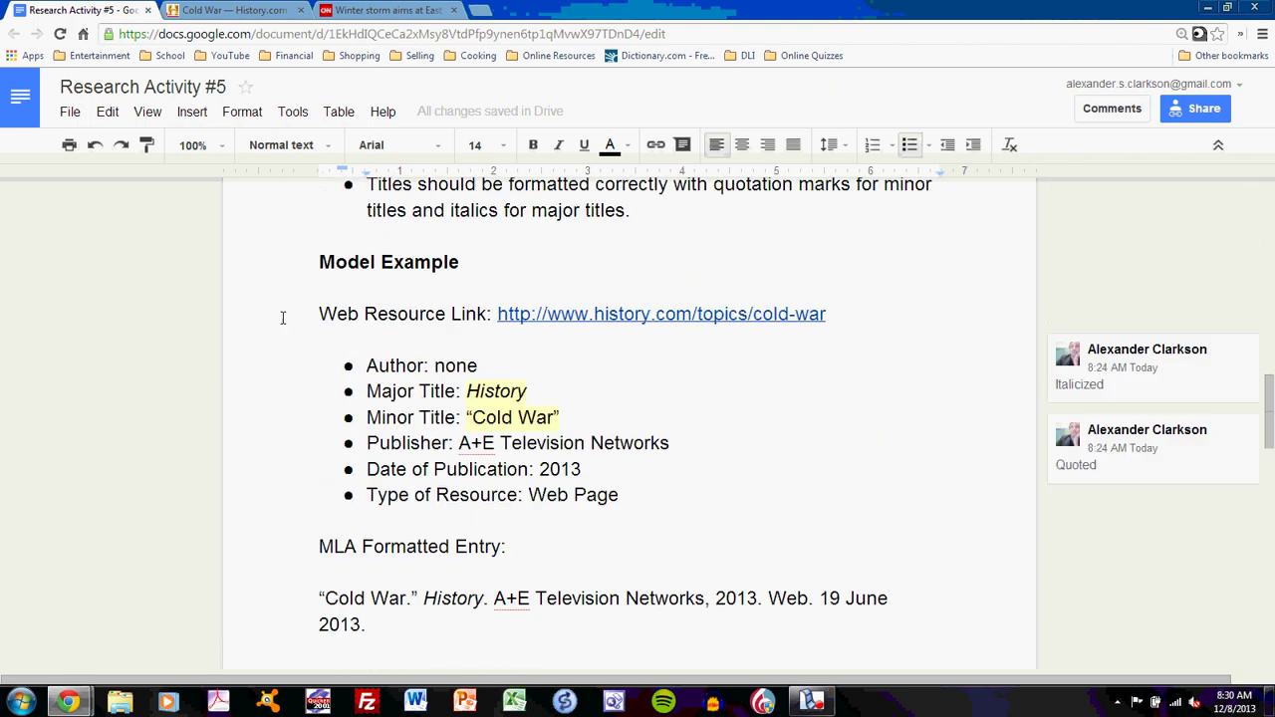
{"action": "left_click_drag", "start_coordinate": [319, 314], "coordinate": [598, 641]}
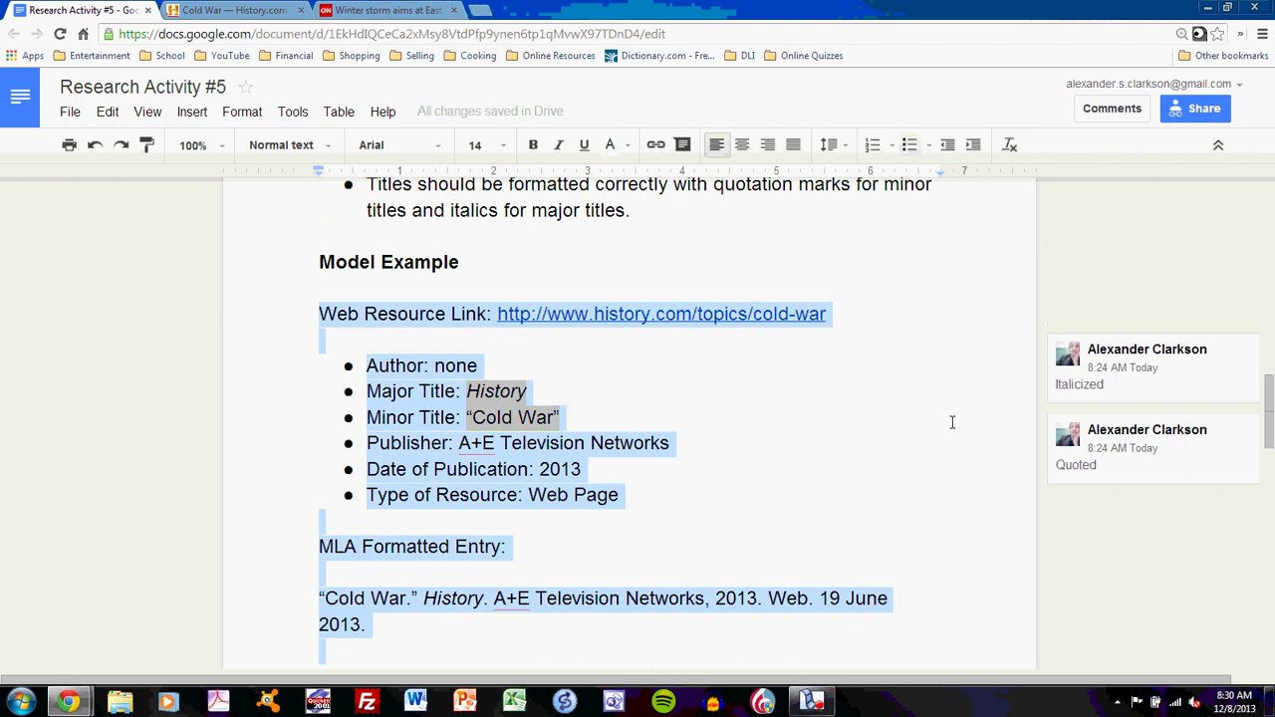